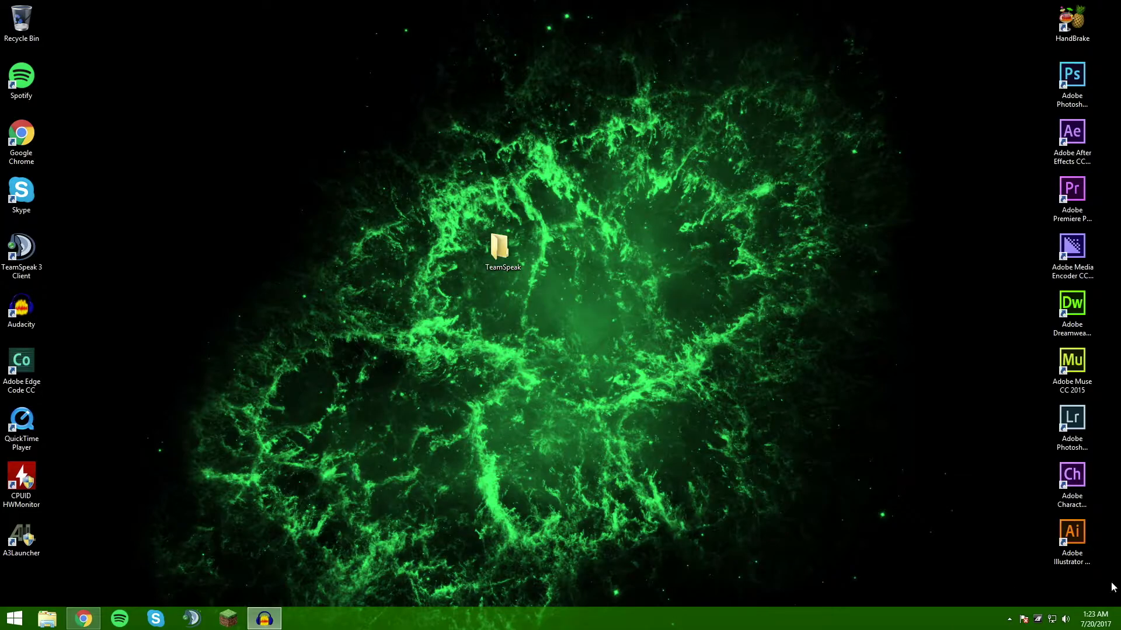
pyautogui.click(1096, 619)
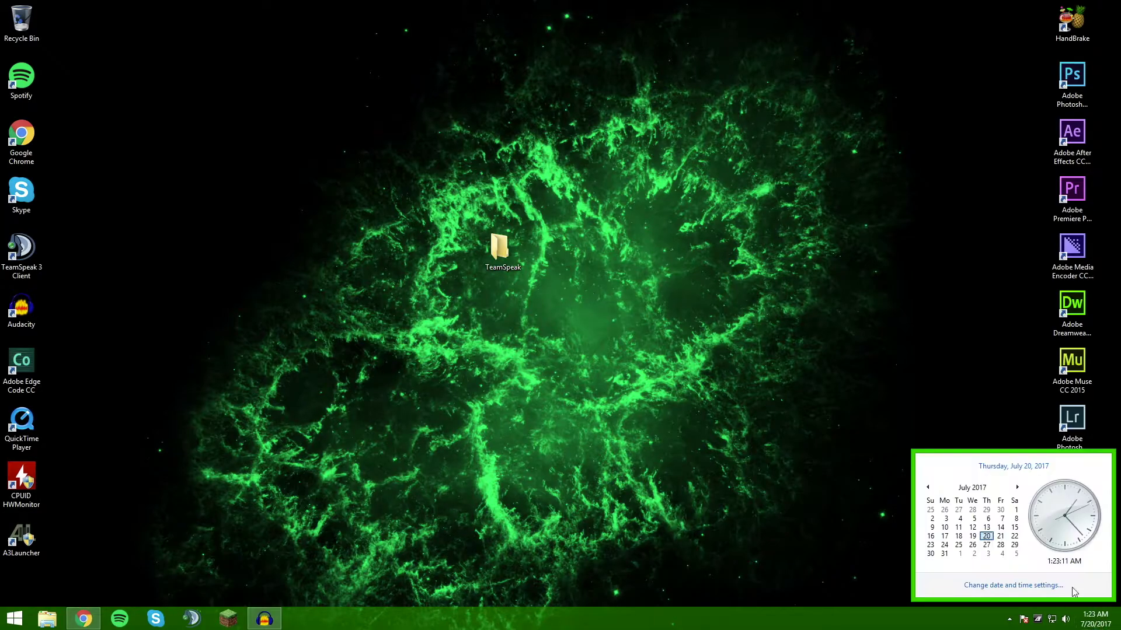
pyautogui.click(585, 469)
# Switch to Chrome and download the Windows 64-bit TeamSpeak 3 server 3.0.13.8 into the TeamSpeak folder
pyautogui.click(83, 619)
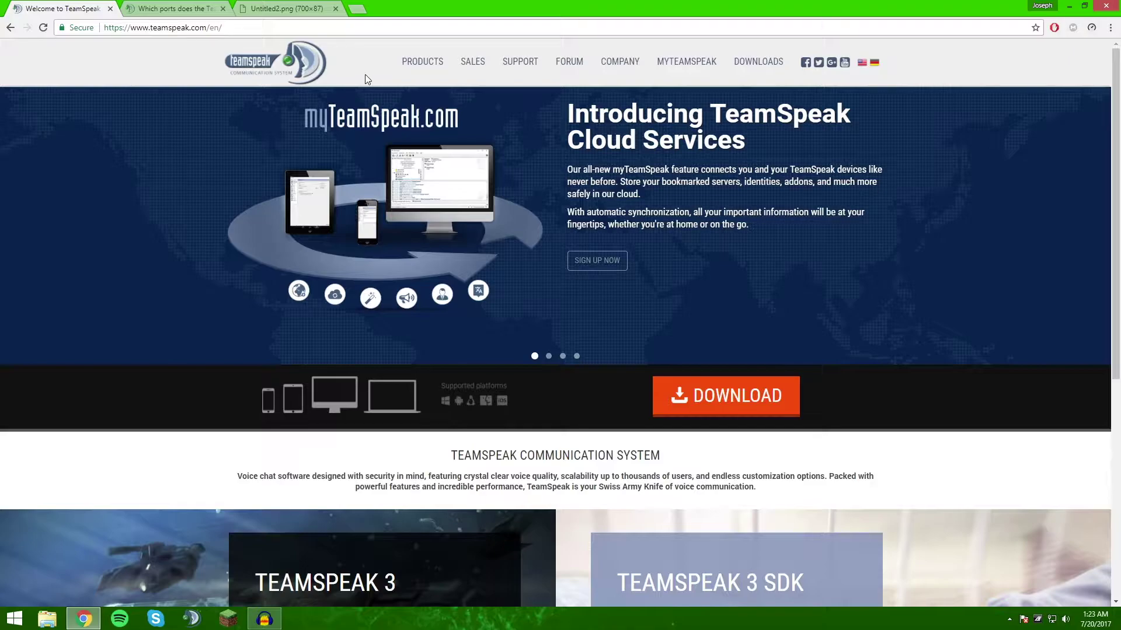
pyautogui.moveTo(776, 61)
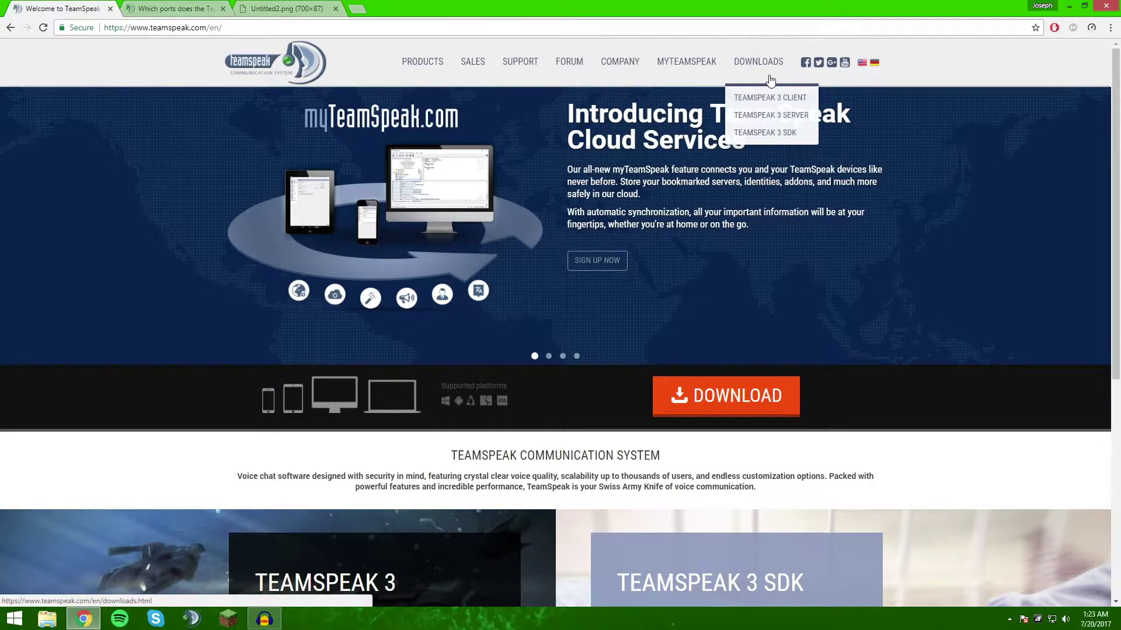
pyautogui.click(794, 117)
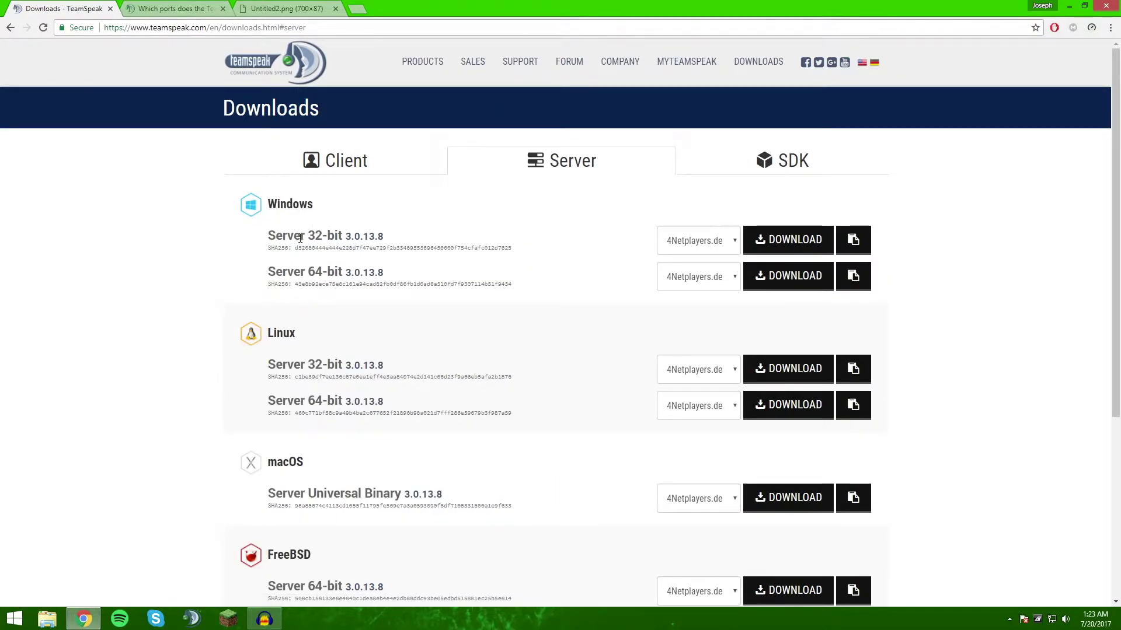
pyautogui.click(808, 278)
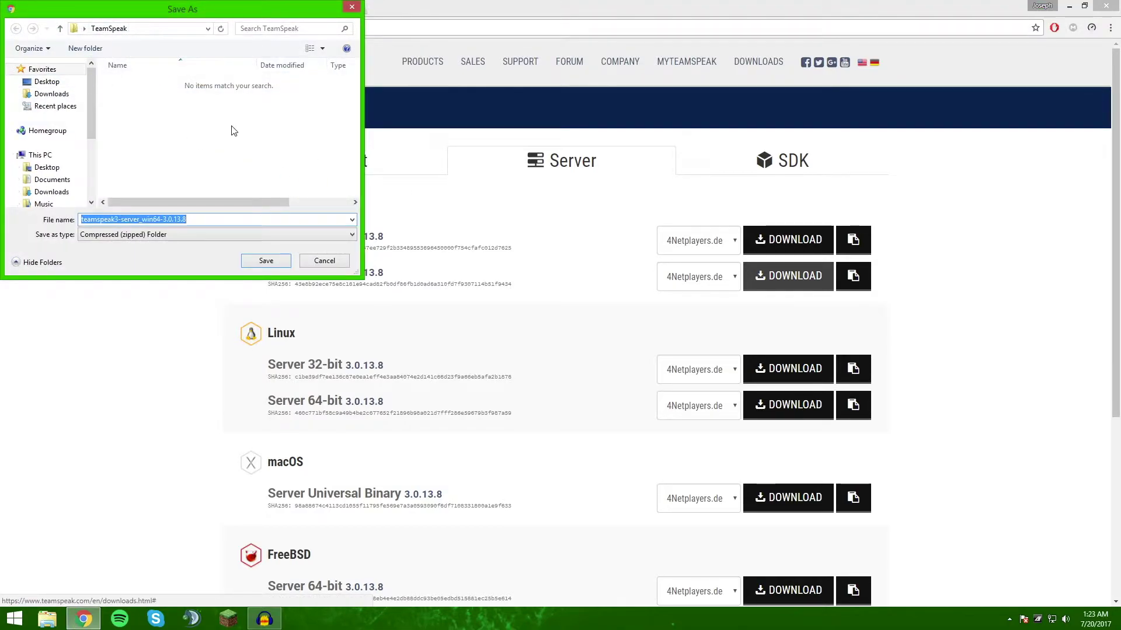
pyautogui.click(268, 261)
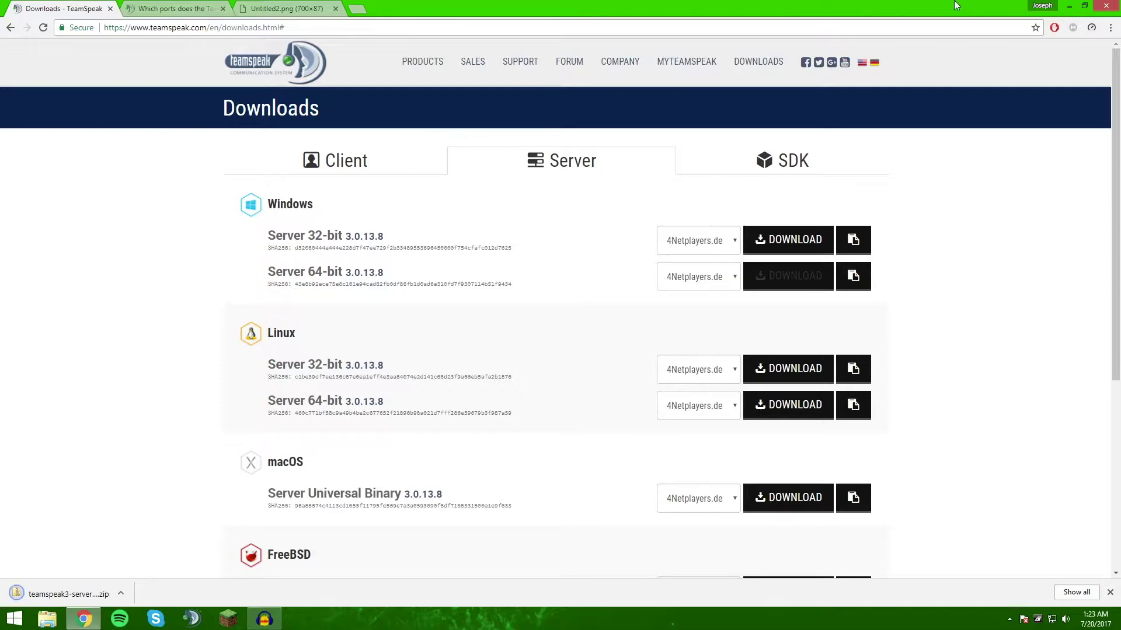
# Extract the teamspeak3-server_win64-3.0.13.8 archive inside the desktop's TeamSpeak folder to the suggested destination
pyautogui.click(1069, 5)
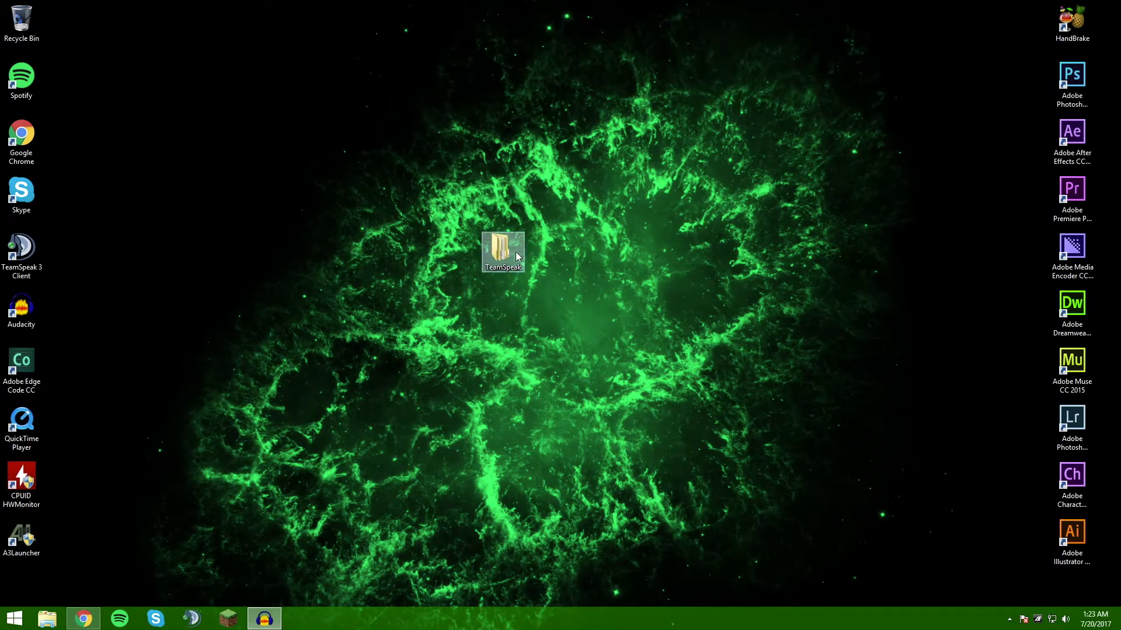
pyautogui.doubleClick(503, 252)
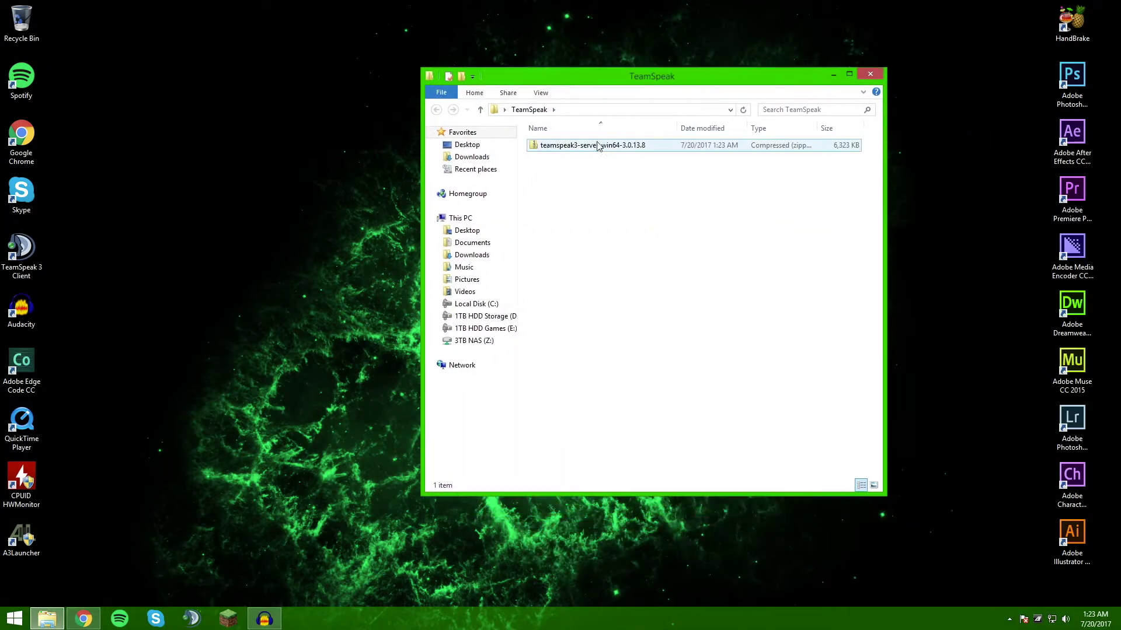
pyautogui.rightClick(597, 146)
pyautogui.click(642, 175)
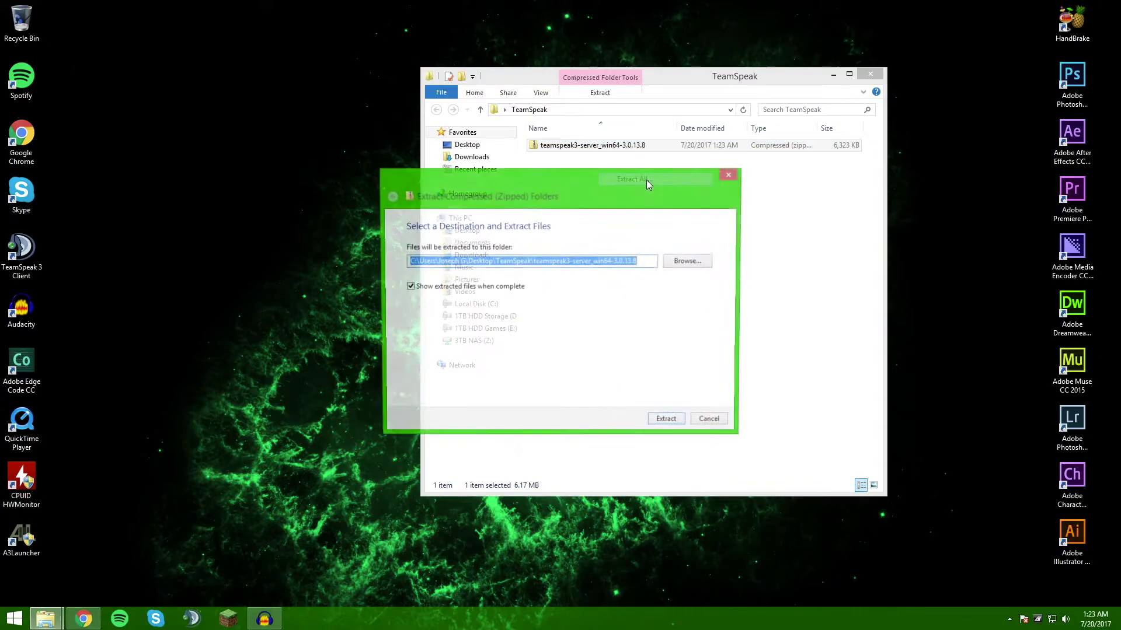
pyautogui.click(665, 424)
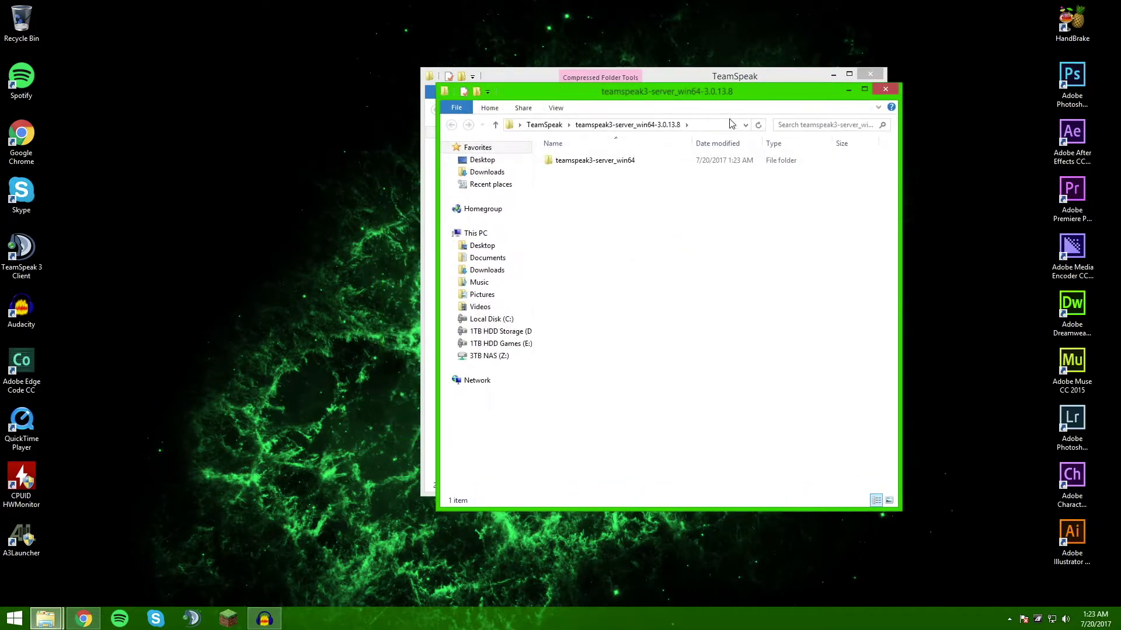
# Move the extracted teamspeak3-server_win64 folder onto the desktop, close the folder windows and rearrange the two desktop folders
pyautogui.doubleClick(615, 167)
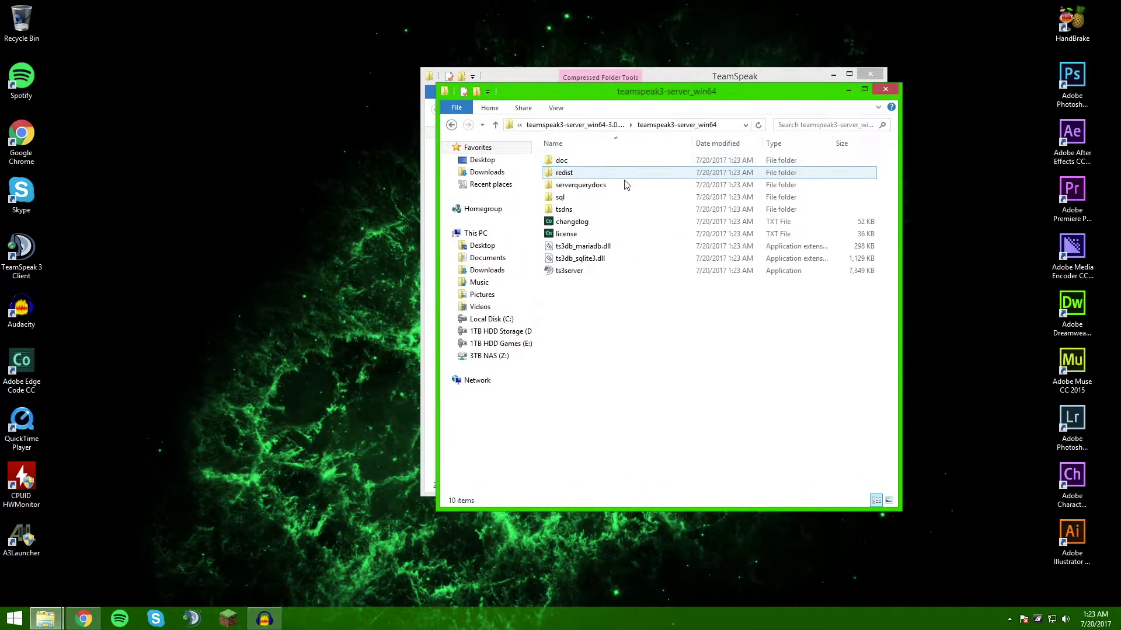
pyautogui.hotkey('alt', 'Left')
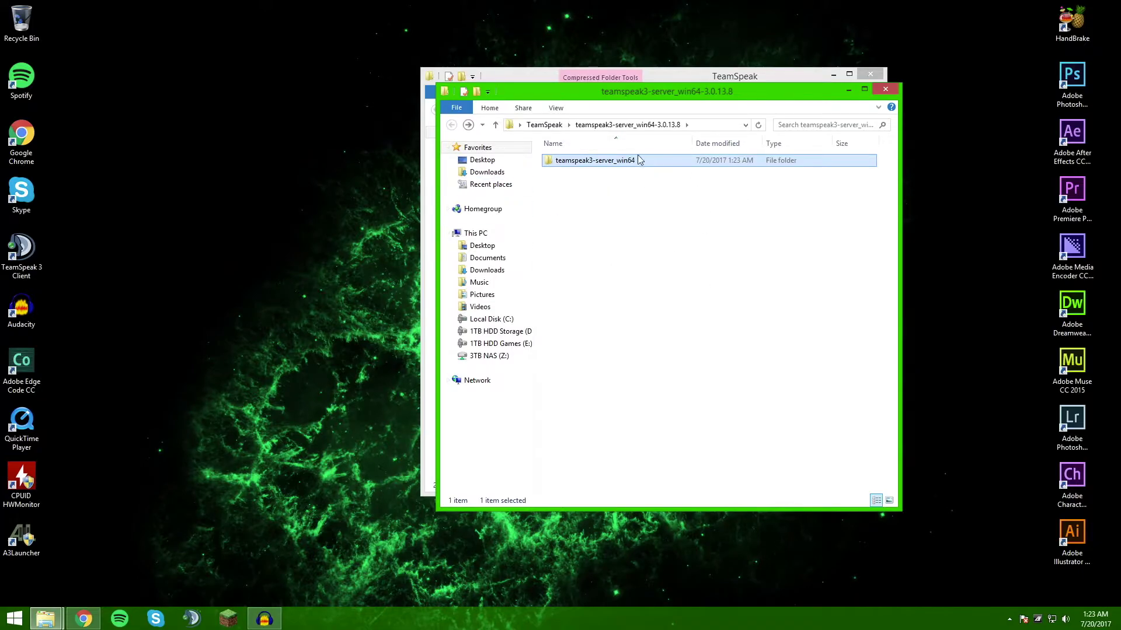
pyautogui.moveTo(628, 158); pyautogui.dragTo(327, 85)
pyautogui.click(886, 89)
pyautogui.click(876, 75)
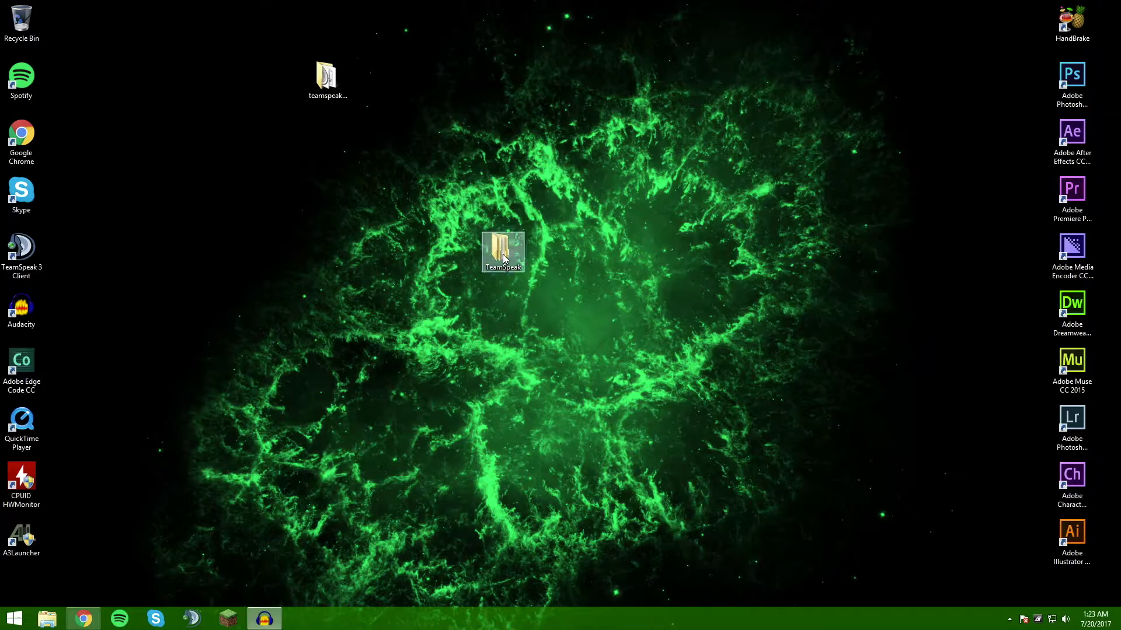
pyautogui.moveTo(502, 248); pyautogui.dragTo(896, 80)
pyautogui.moveTo(331, 85); pyautogui.dragTo(460, 196)
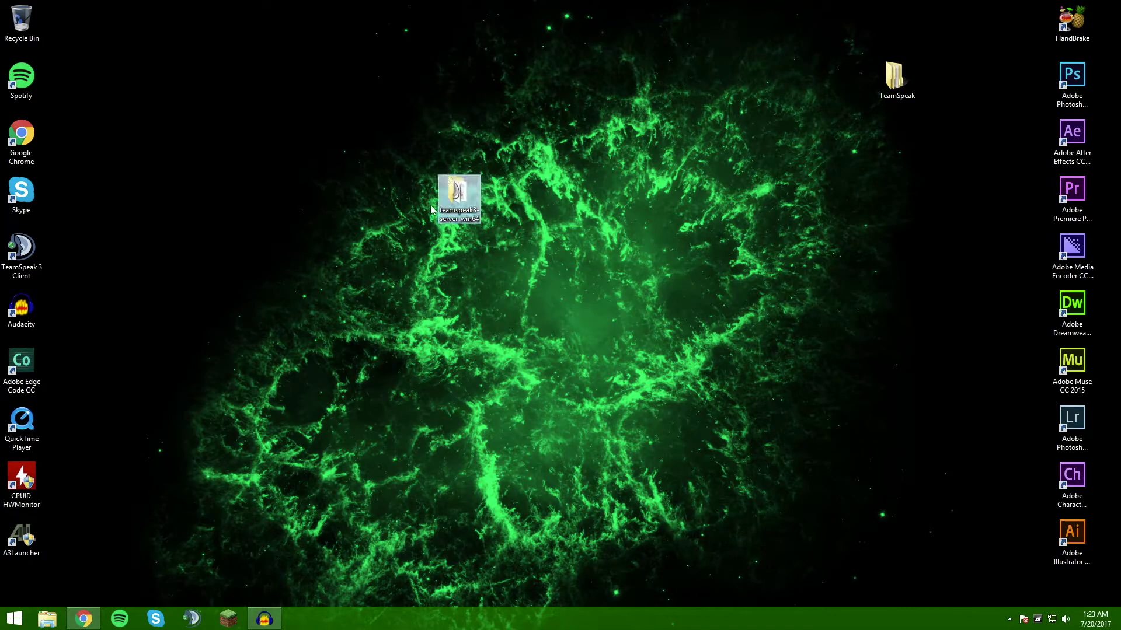
# Run ts3server from the teamspeak3-server_win64 folder and allow it through Windows Firewall on private networks
pyautogui.doubleClick(459, 193)
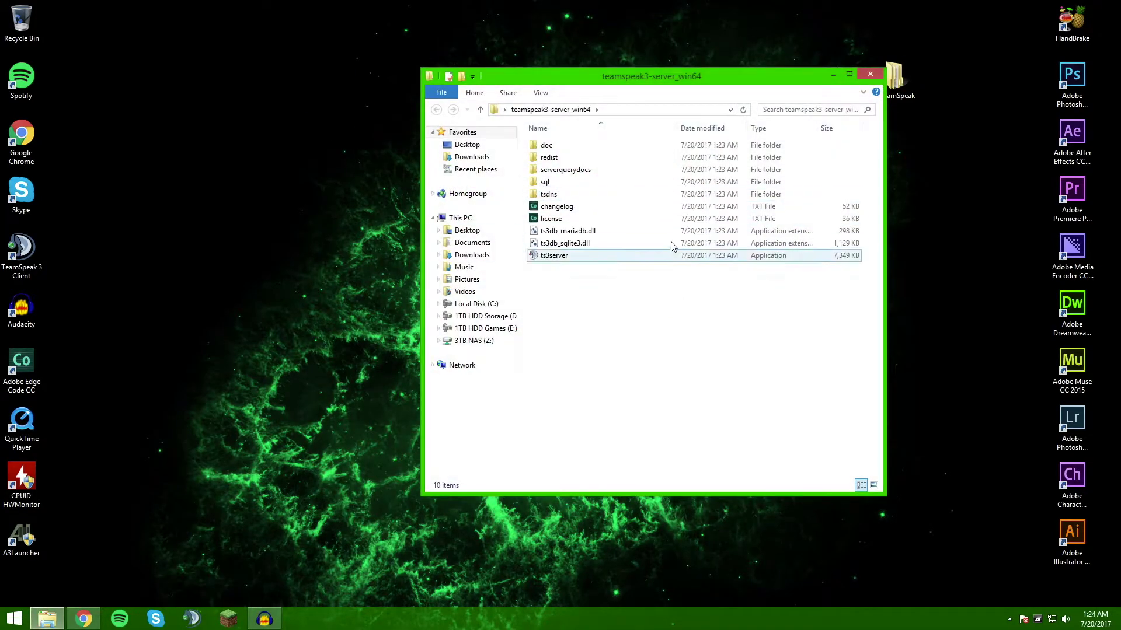
pyautogui.click(575, 256)
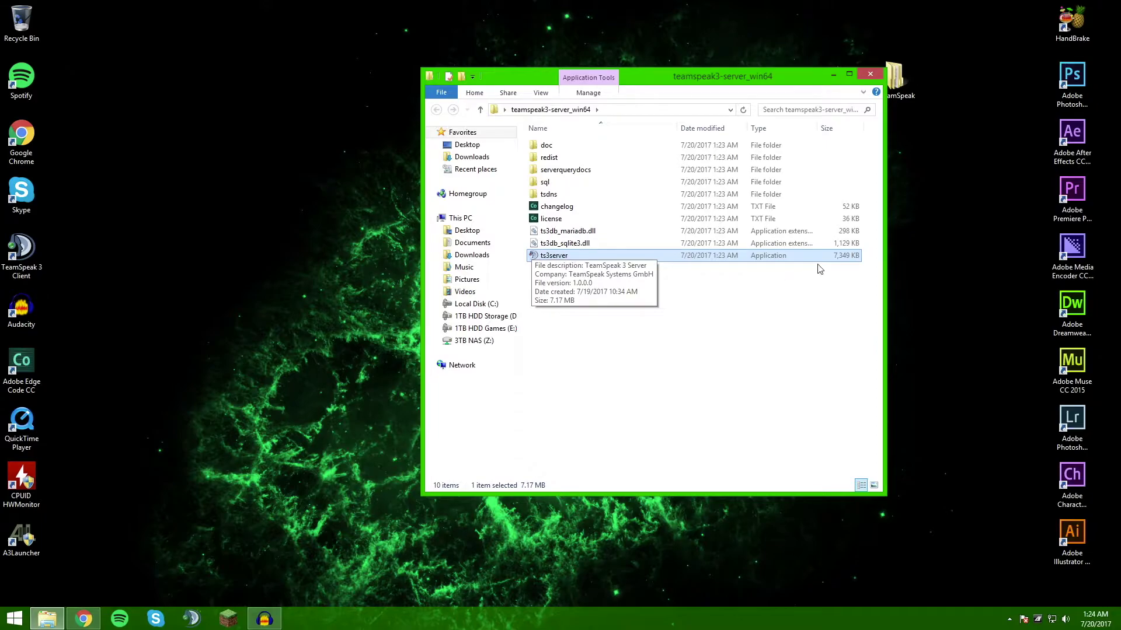
pyautogui.doubleClick(646, 258)
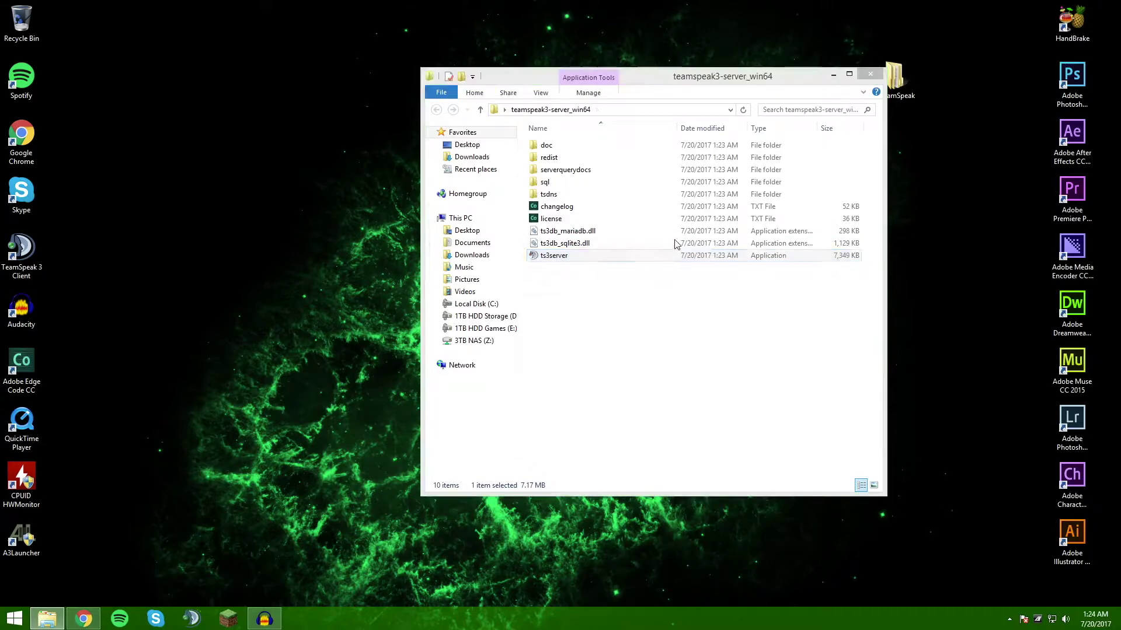
pyautogui.click(594, 322)
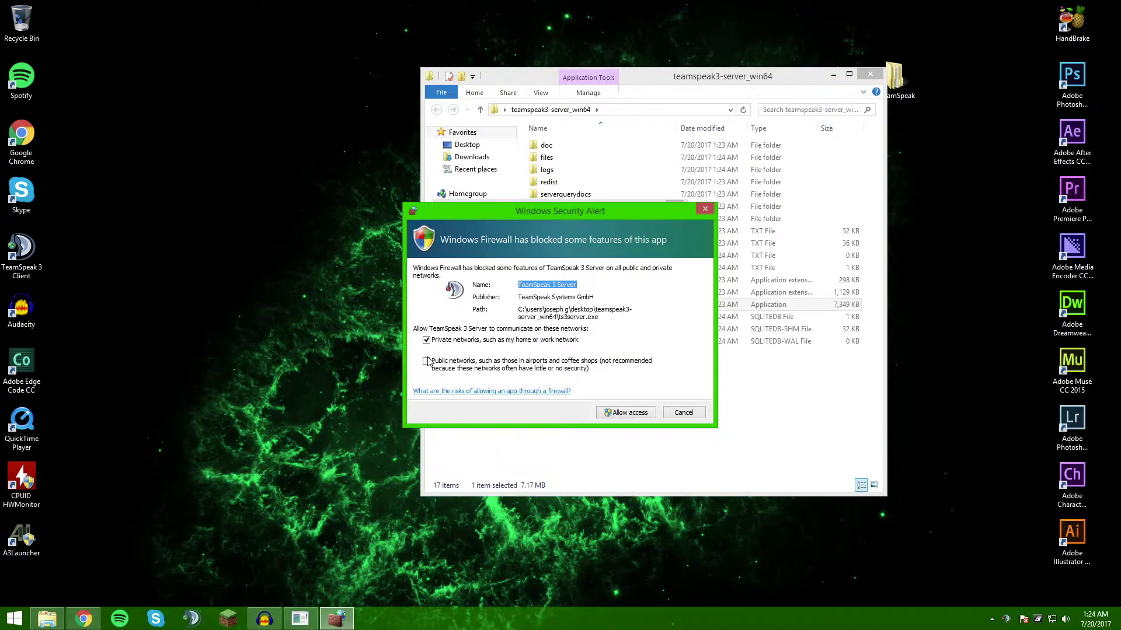
pyautogui.click(626, 413)
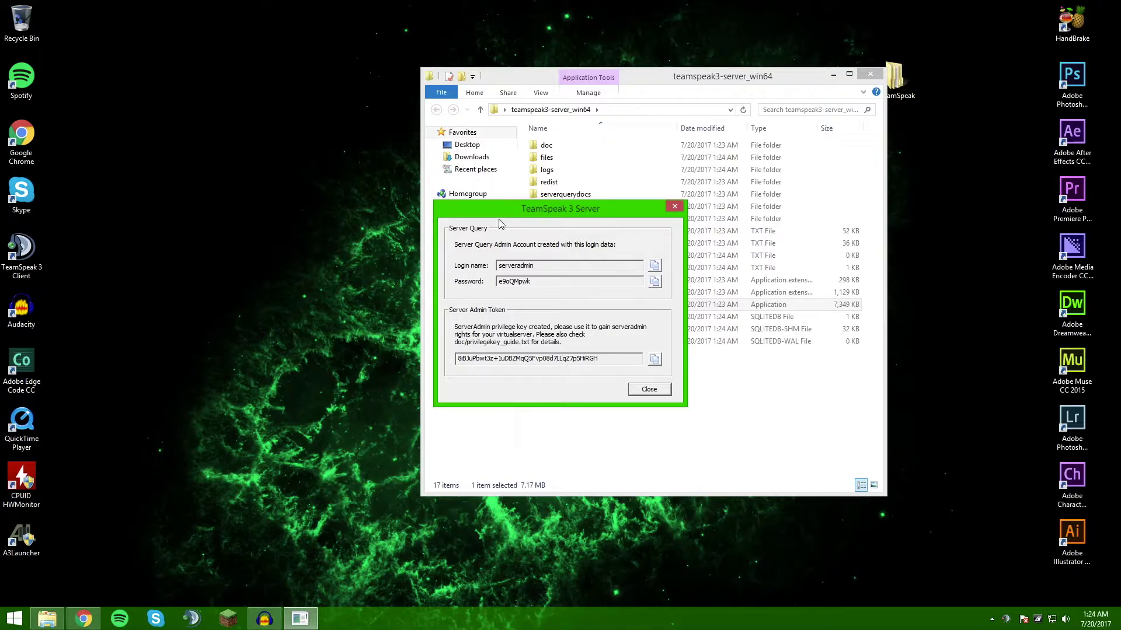
# Create a Microsoft Word document named TeamSpeak on the desktop
pyautogui.click(201, 256)
pyautogui.rightClick(201, 256)
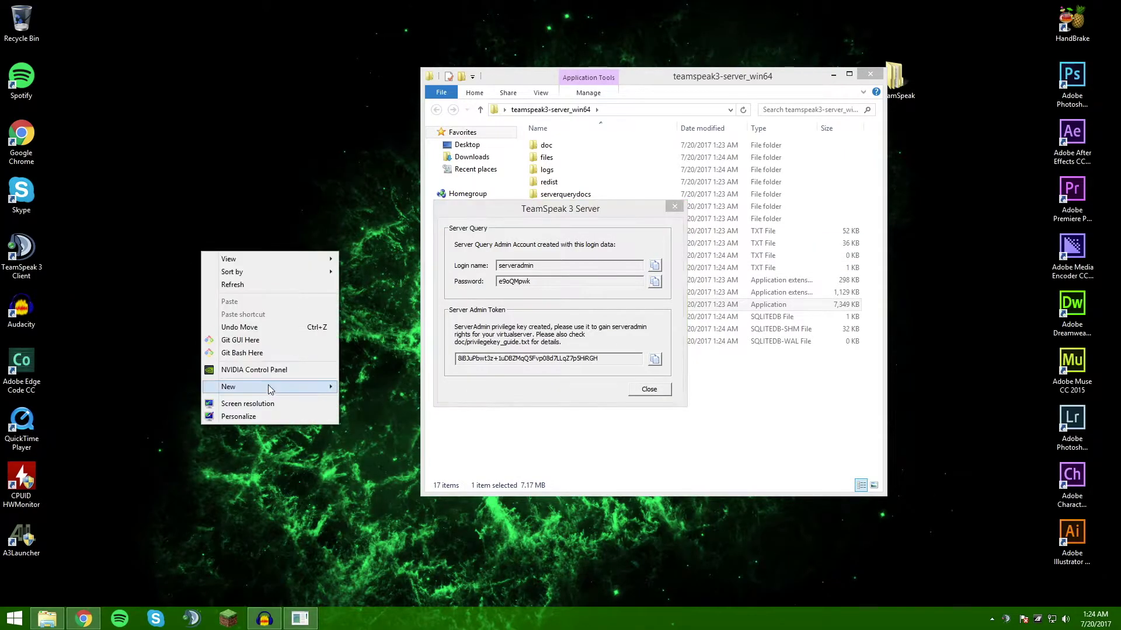
pyautogui.moveTo(272, 390)
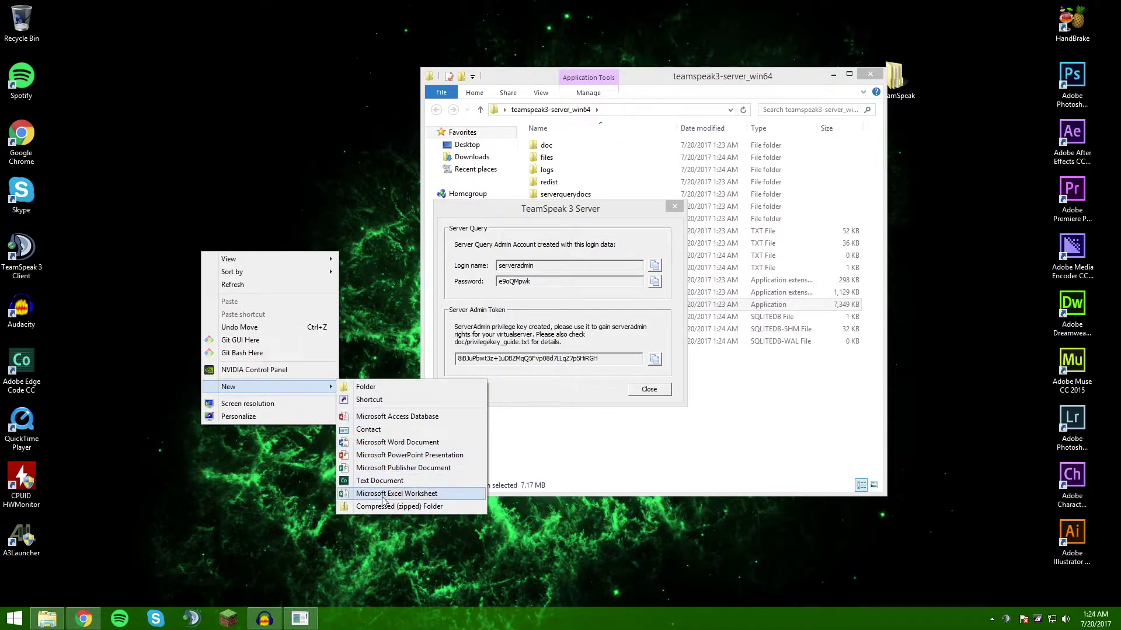
pyautogui.click(391, 443)
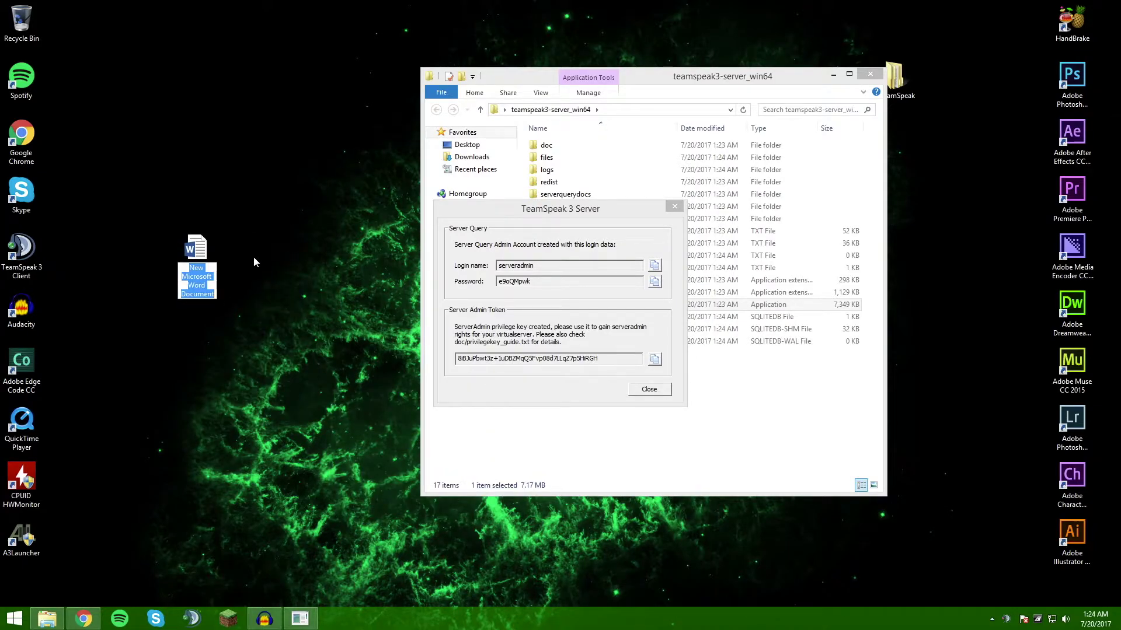
pyautogui.write('TeamSpeak')
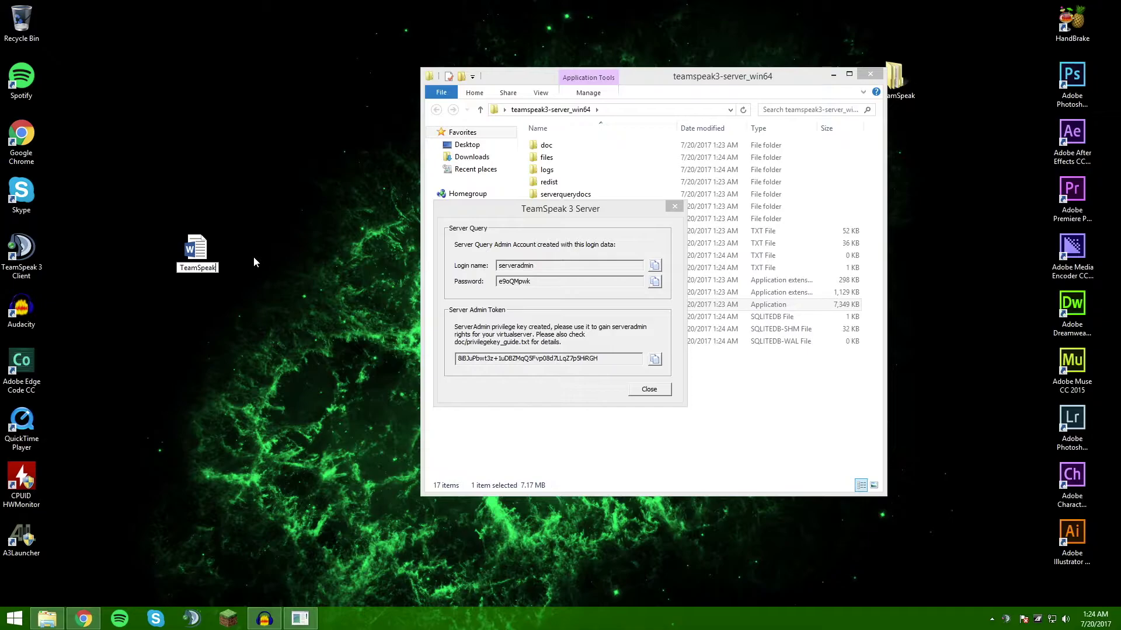
pyautogui.press('Return')
# Open the TeamSpeak document in Word beside the server credentials window and paste in the Server Query login name
pyautogui.doubleClick(187, 251)
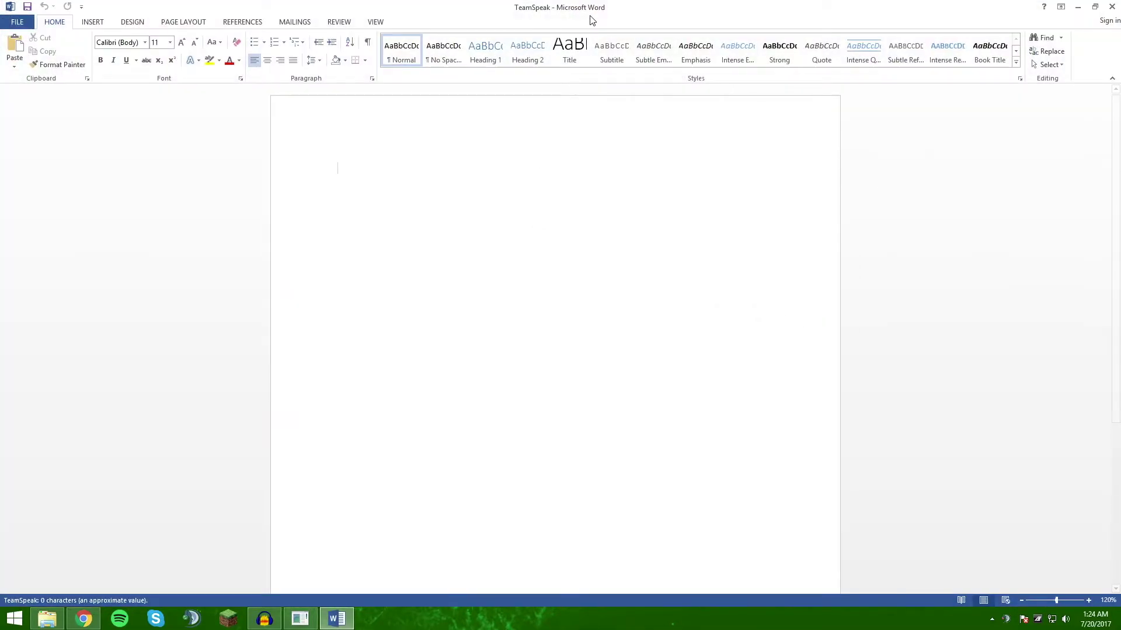
pyautogui.moveTo(590, 20); pyautogui.dragTo(479, 29)
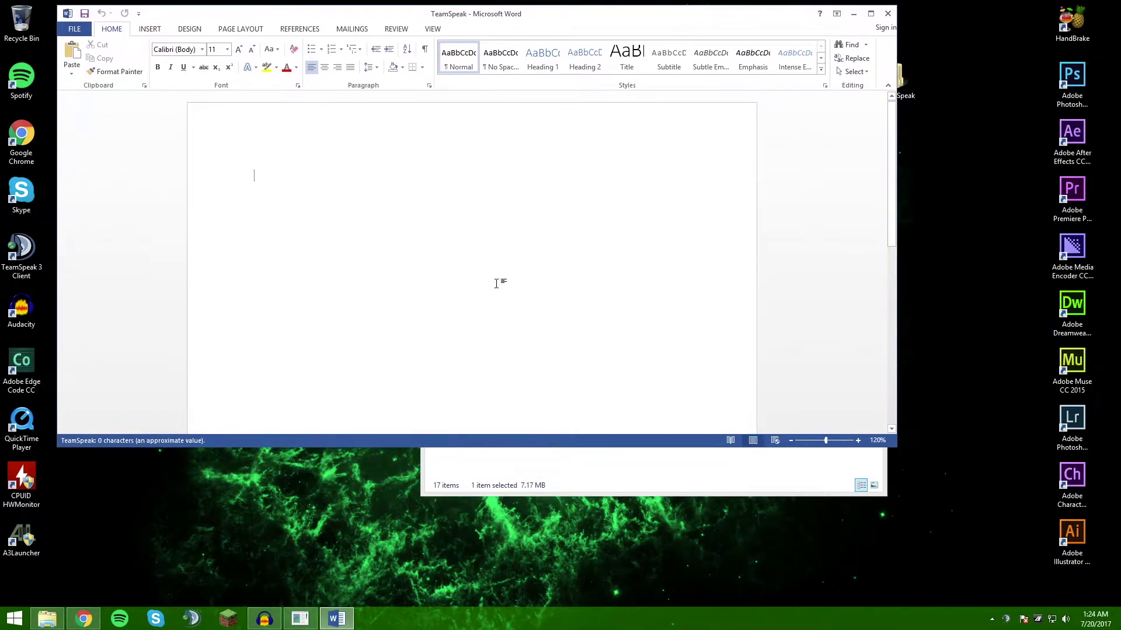
pyautogui.click(300, 620)
pyautogui.moveTo(630, 211); pyautogui.dragTo(902, 338)
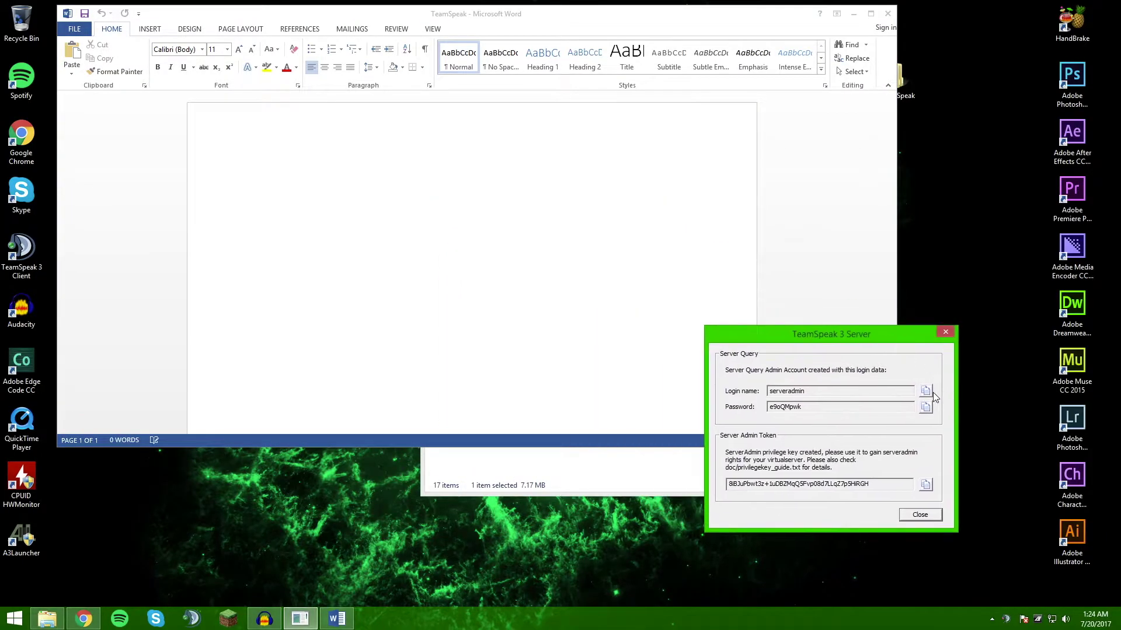
pyautogui.click(932, 393)
pyautogui.click(349, 142)
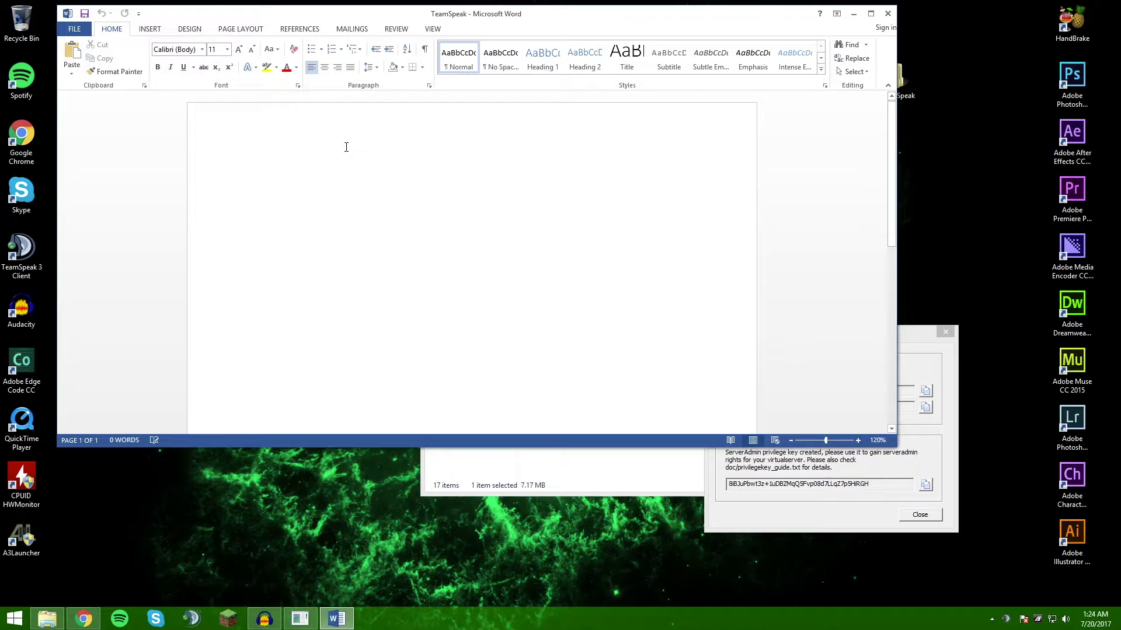
pyautogui.hotkey('ctrl', 'v')
pyautogui.press('Return')
# Copy the Server Query password and the server admin privilege key into the document on separate lines
pyautogui.click(925, 407)
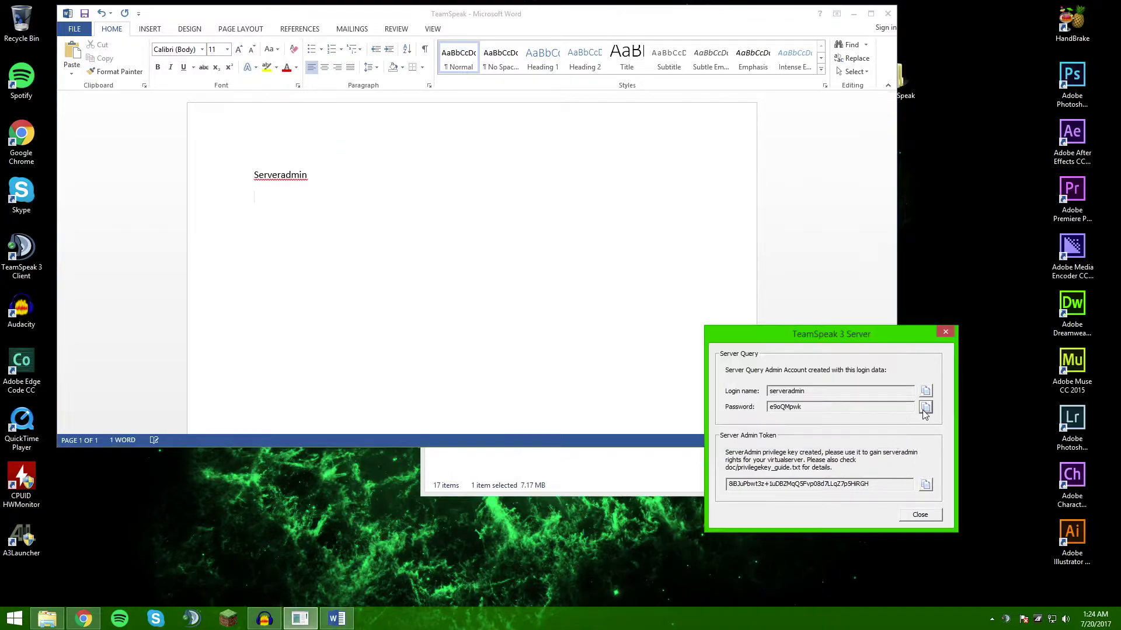
pyautogui.click(368, 221)
pyautogui.hotkey('ctrl', 'v')
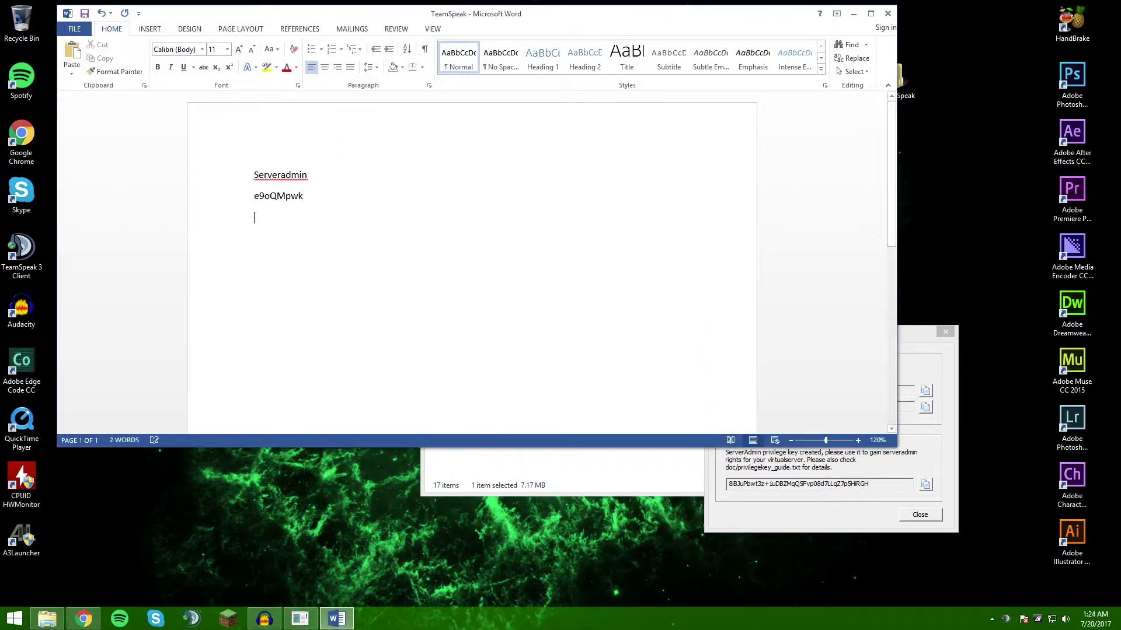
pyautogui.press('Return')
pyautogui.click(926, 485)
pyautogui.click(295, 229)
pyautogui.hotkey('ctrl', 'v')
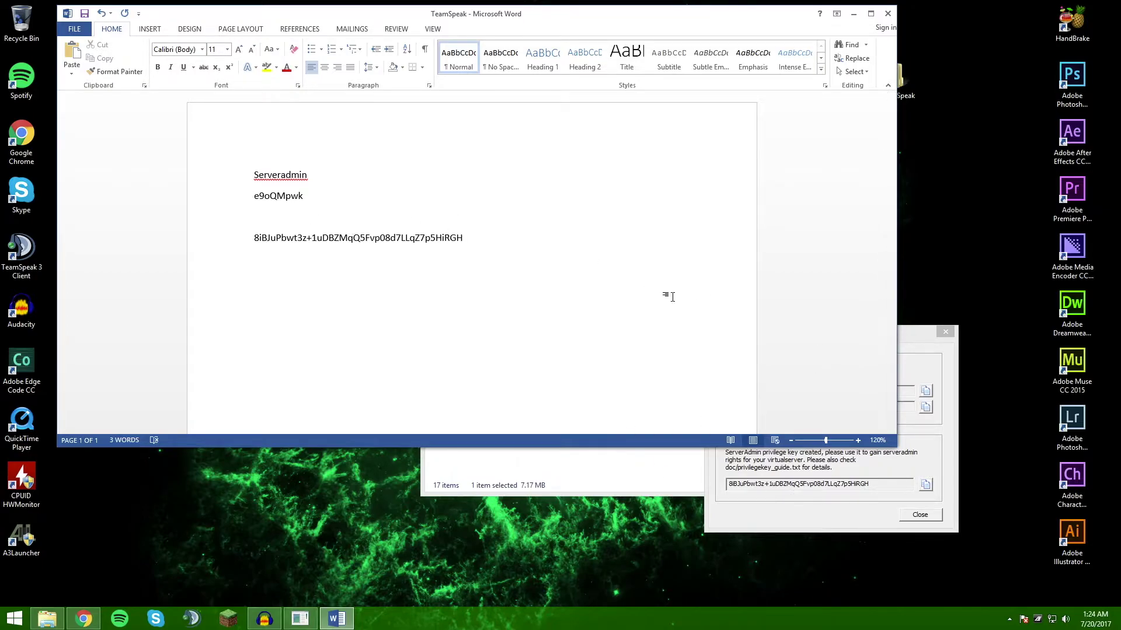
# Close the Word document and dismiss the TeamSpeak 3 Server credentials window
pyautogui.click(885, 15)
pyautogui.moveTo(851, 338); pyautogui.dragTo(601, 155)
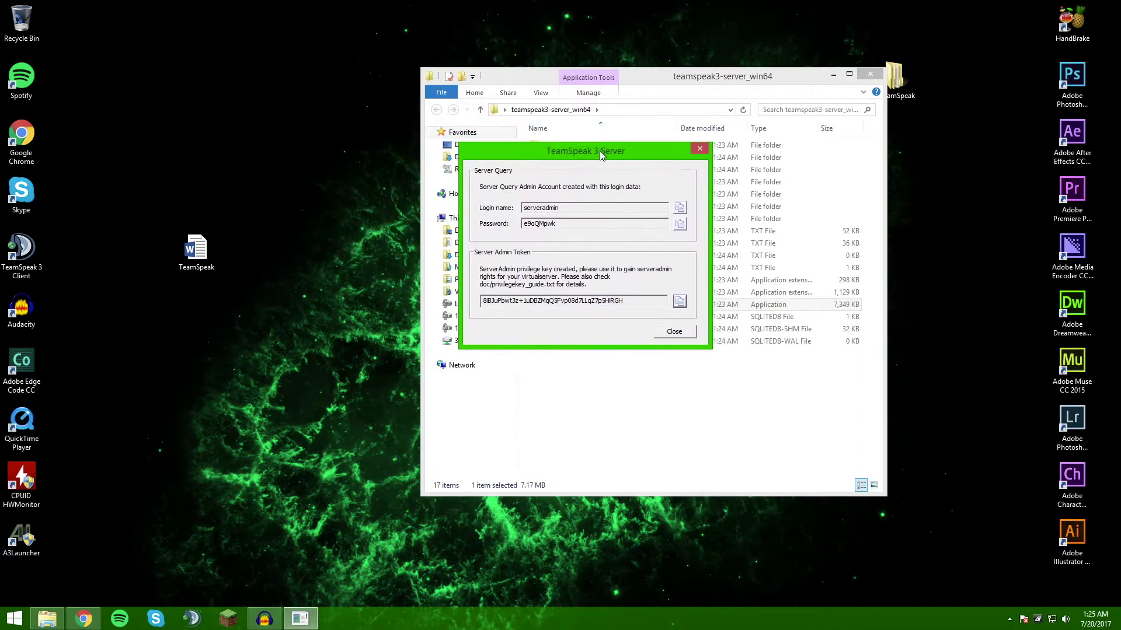
pyautogui.click(679, 332)
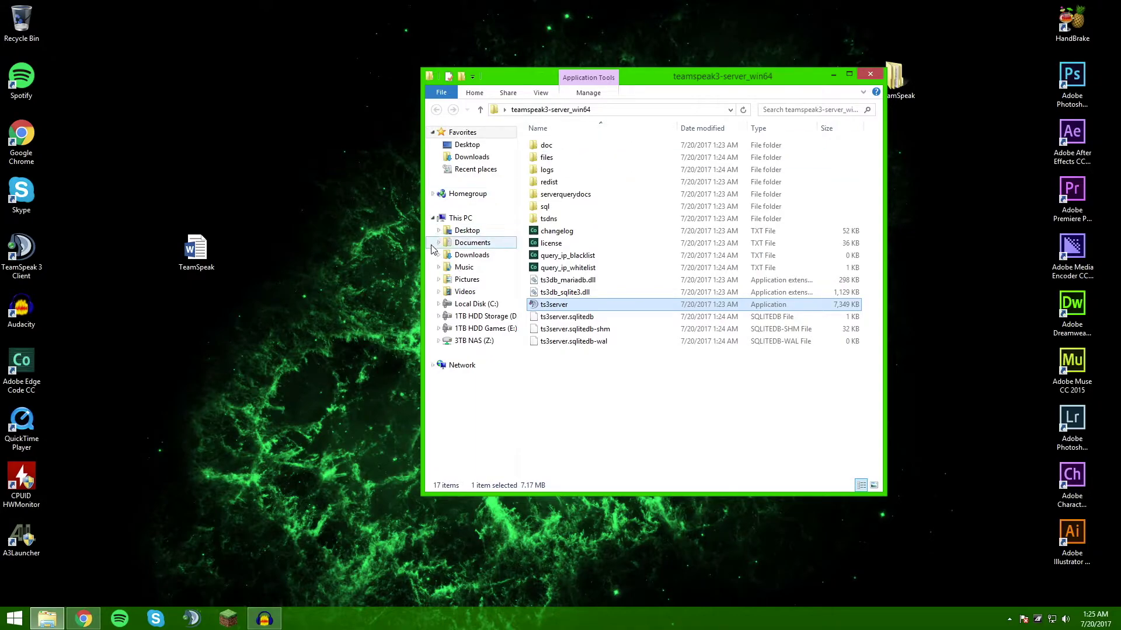
# Open the running TeamSpeak server's options from the hidden notification area and close the teamspeak3-server_win64 folder window
pyautogui.click(1008, 621)
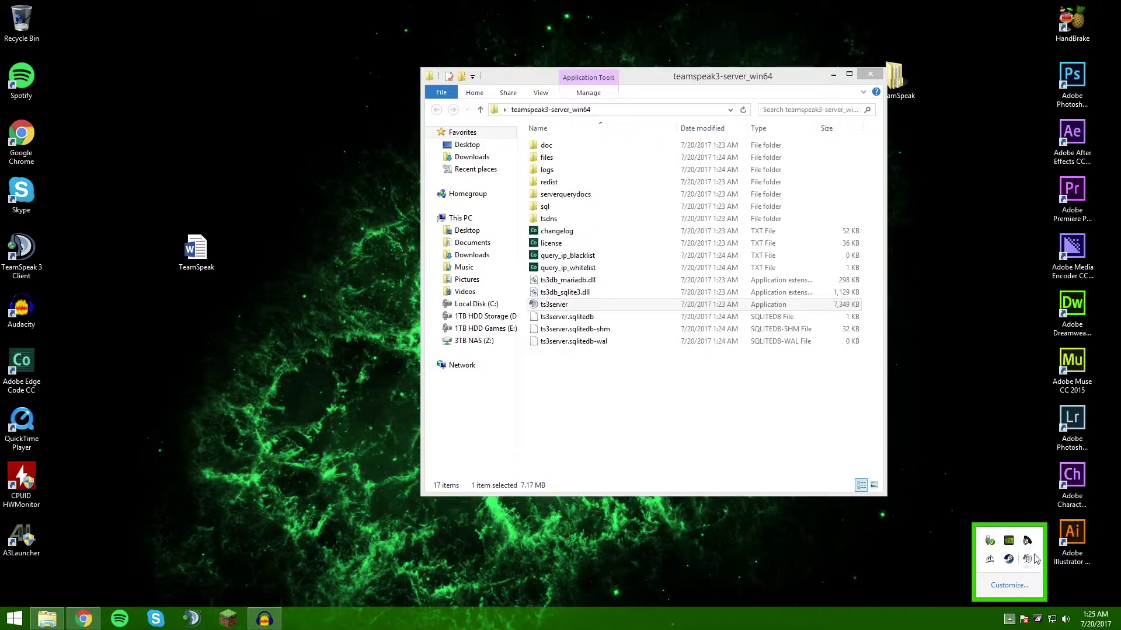
pyautogui.rightClick(1029, 559)
pyautogui.click(1052, 582)
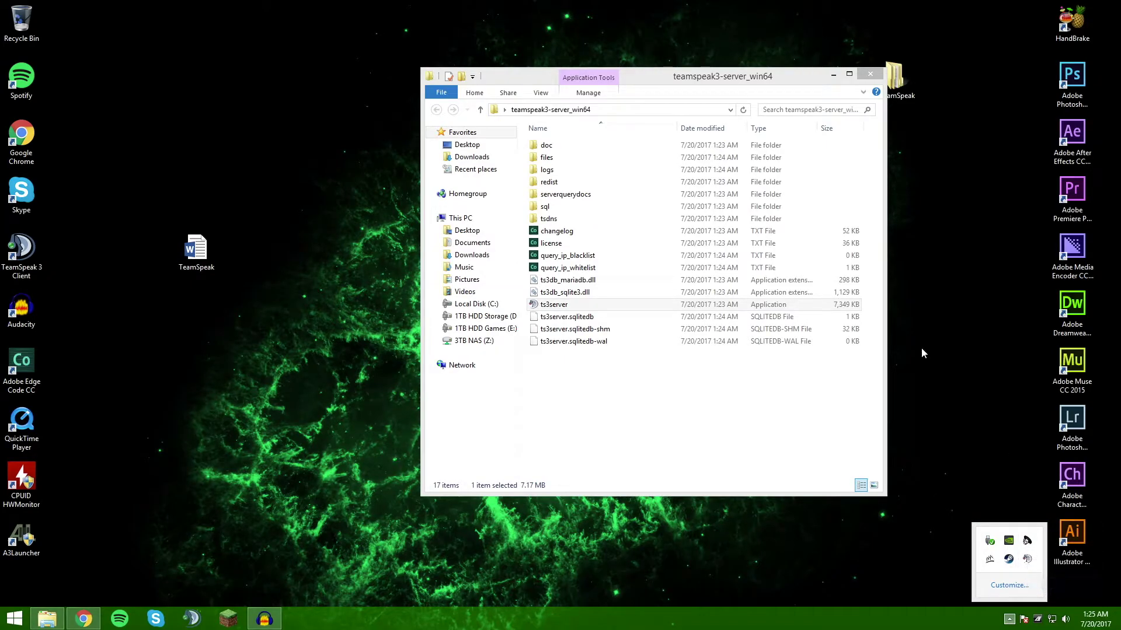
pyautogui.click(874, 80)
pyautogui.click(873, 80)
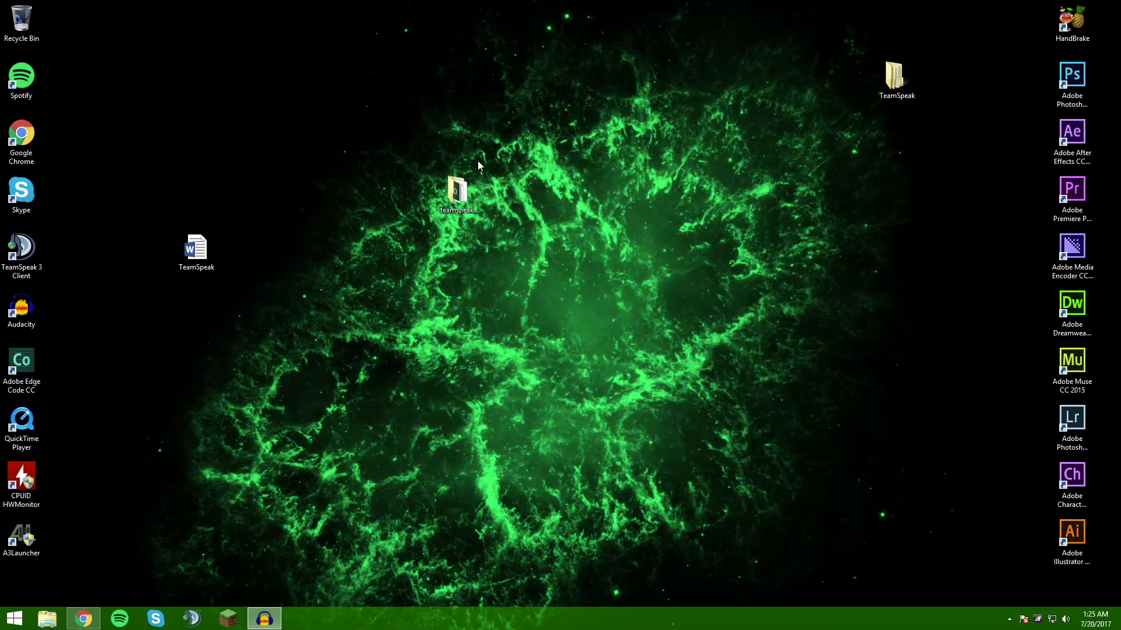
# Move the teamspeak3-server_win64 folder higher on the desktop and bring up the TeamSpeak 3 server ports article in Chrome
pyautogui.moveTo(459, 189); pyautogui.dragTo(415, 78)
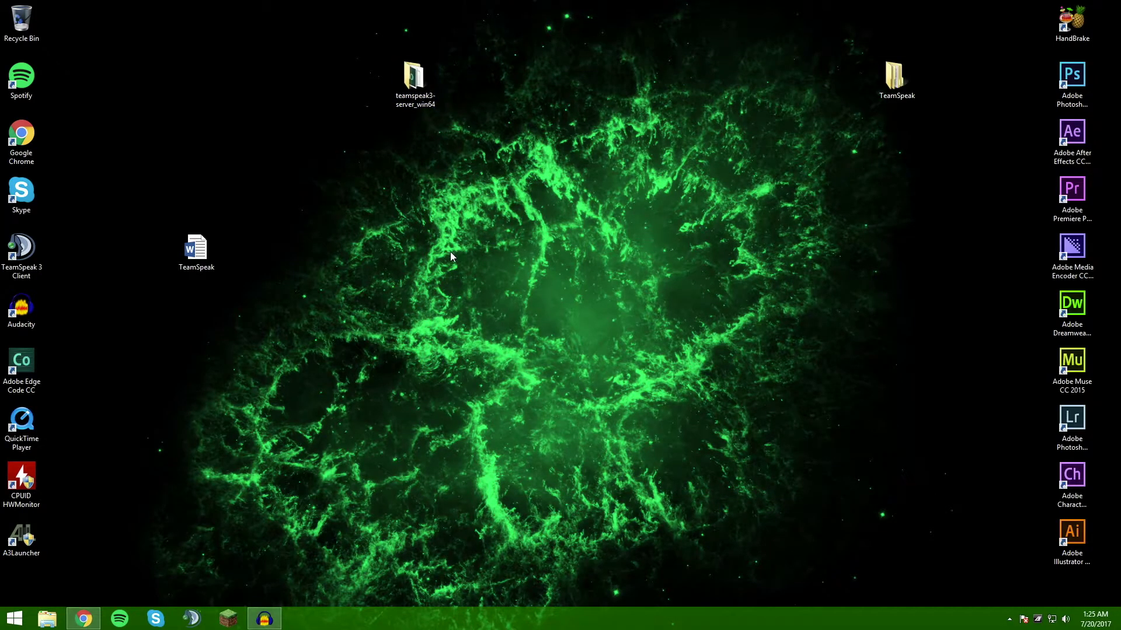
pyautogui.moveTo(83, 618)
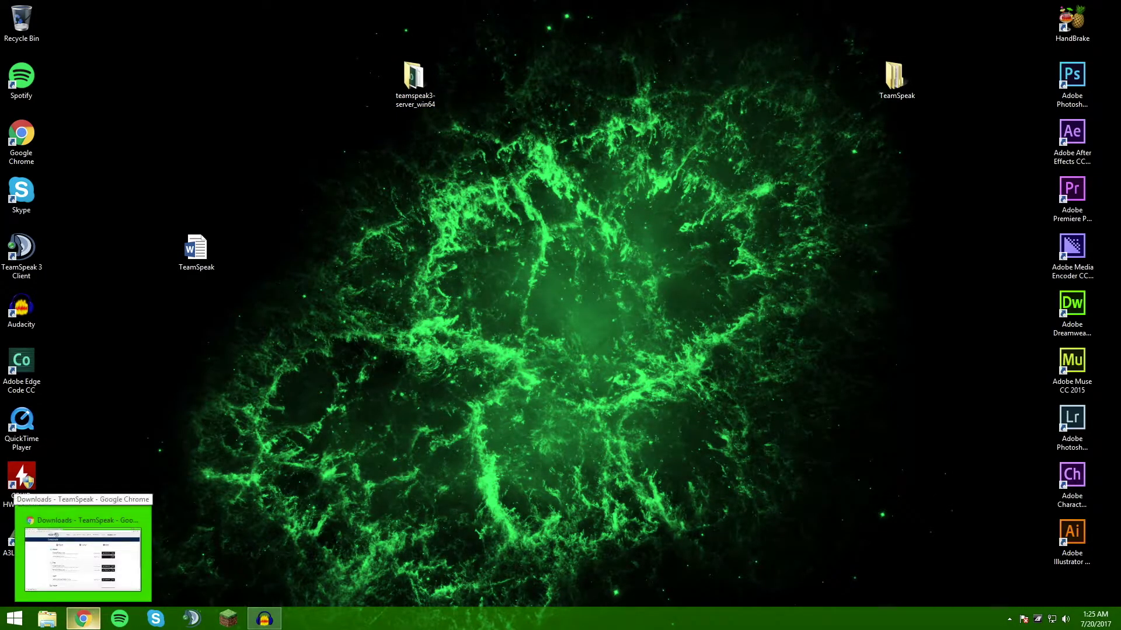
pyautogui.click(83, 559)
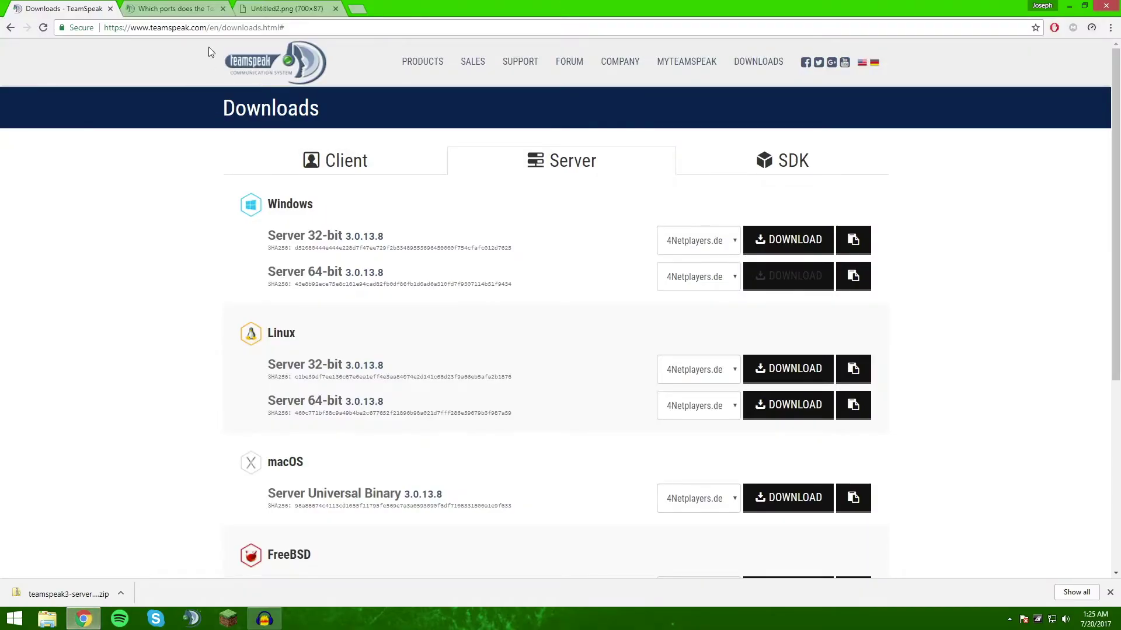
pyautogui.click(189, 7)
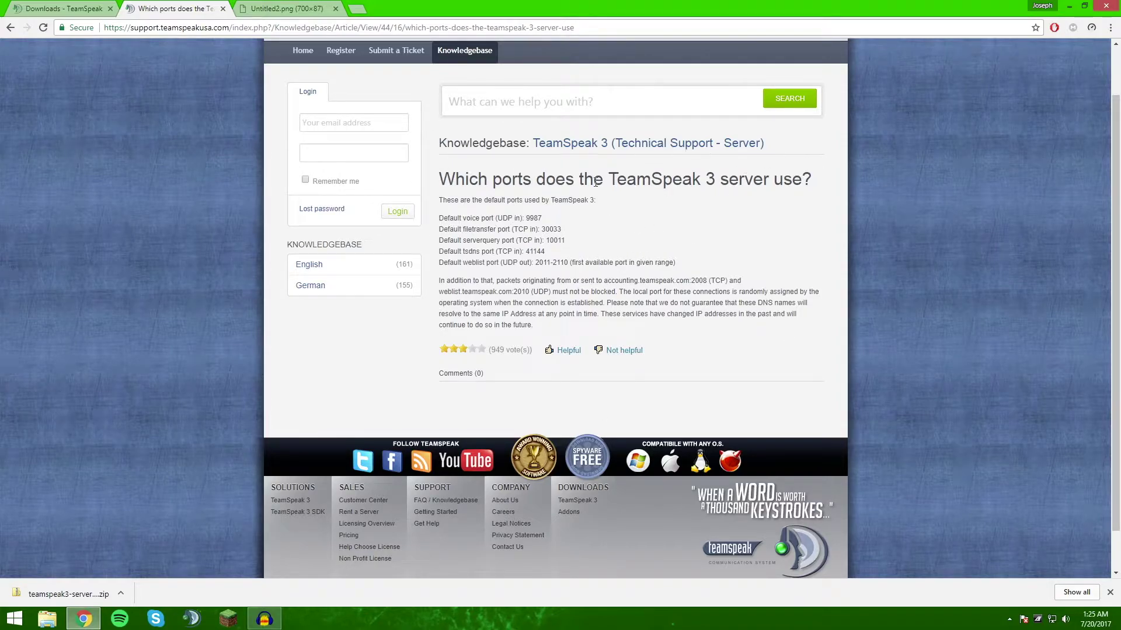
# Highlight the default voice, filetransfer and serverquery ports in the article, and view the Untitled2.png port forwarding example
pyautogui.moveTo(439, 219); pyautogui.dragTo(552, 220)
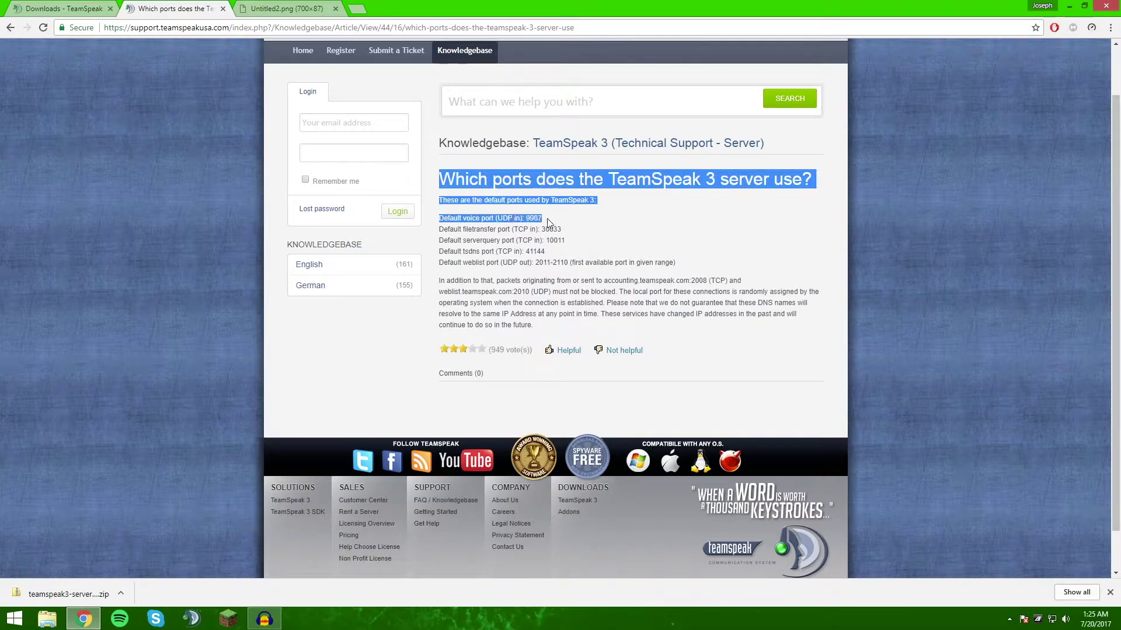
pyautogui.click(436, 234)
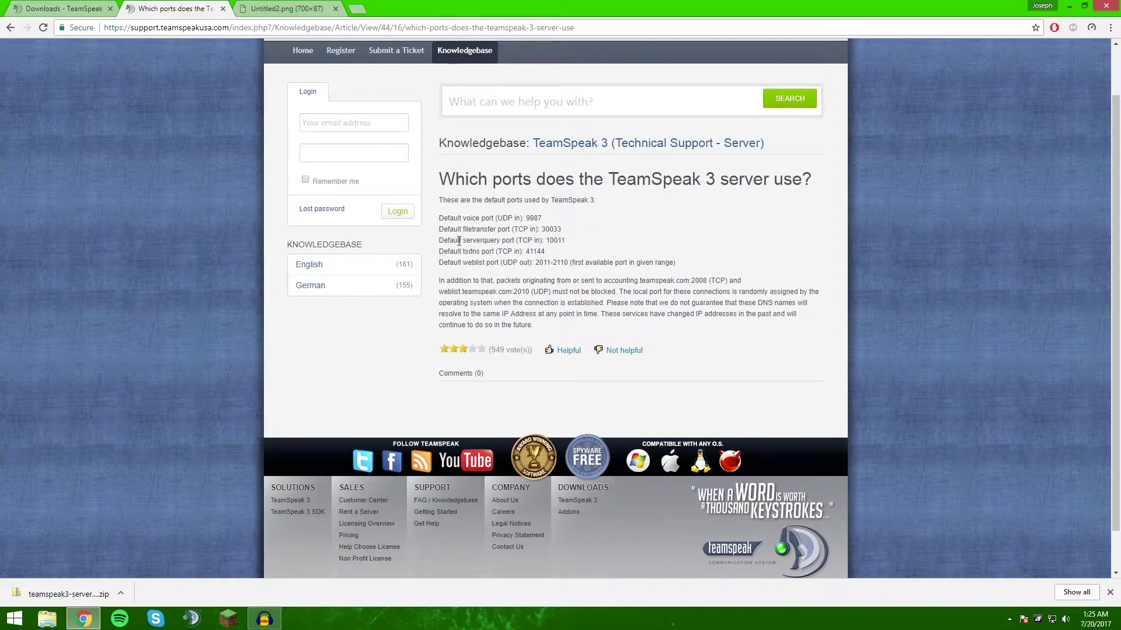
pyautogui.moveTo(460, 241); pyautogui.dragTo(567, 241)
pyautogui.click(493, 251)
pyautogui.moveTo(446, 259); pyautogui.dragTo(604, 262)
pyautogui.click(576, 273)
pyautogui.moveTo(440, 215); pyautogui.dragTo(571, 238)
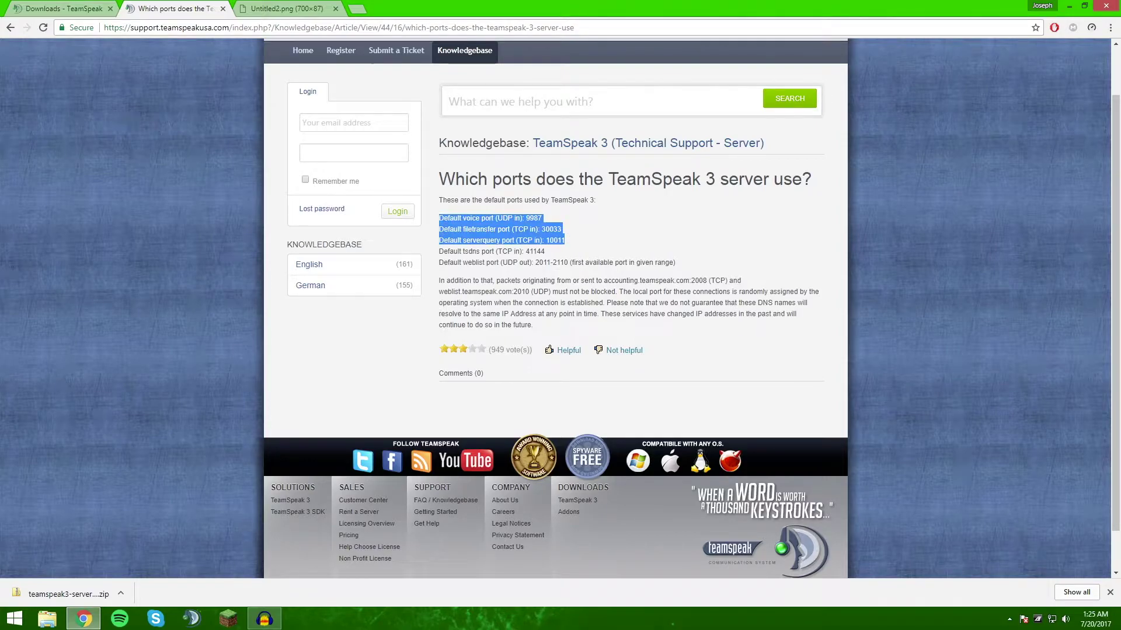
pyautogui.click(281, 9)
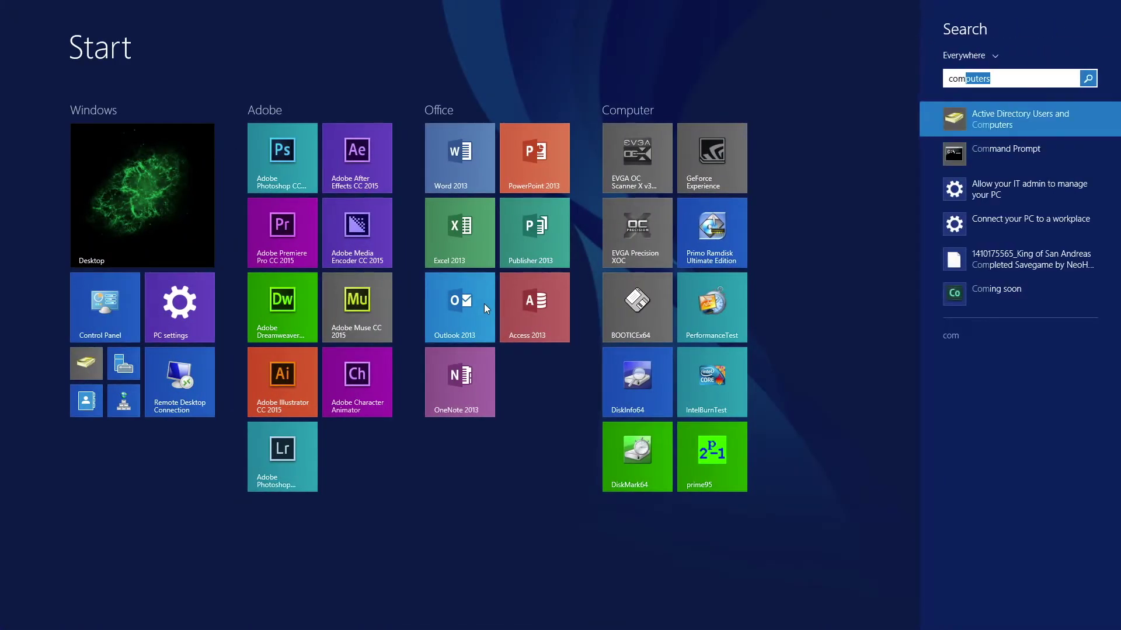
# Run ipconfig in Command Prompt to look up the computer's IPv4 address, and close the window
pyautogui.press('Down')
pyautogui.press('Return')
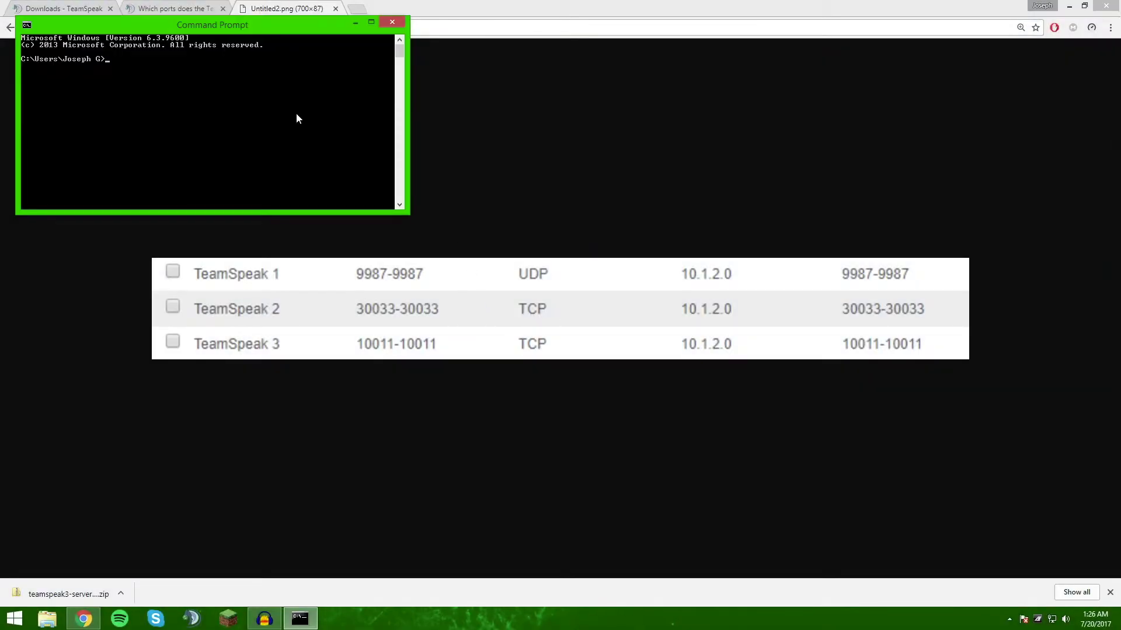
pyautogui.write('ipconfig')
pyautogui.press('Return')
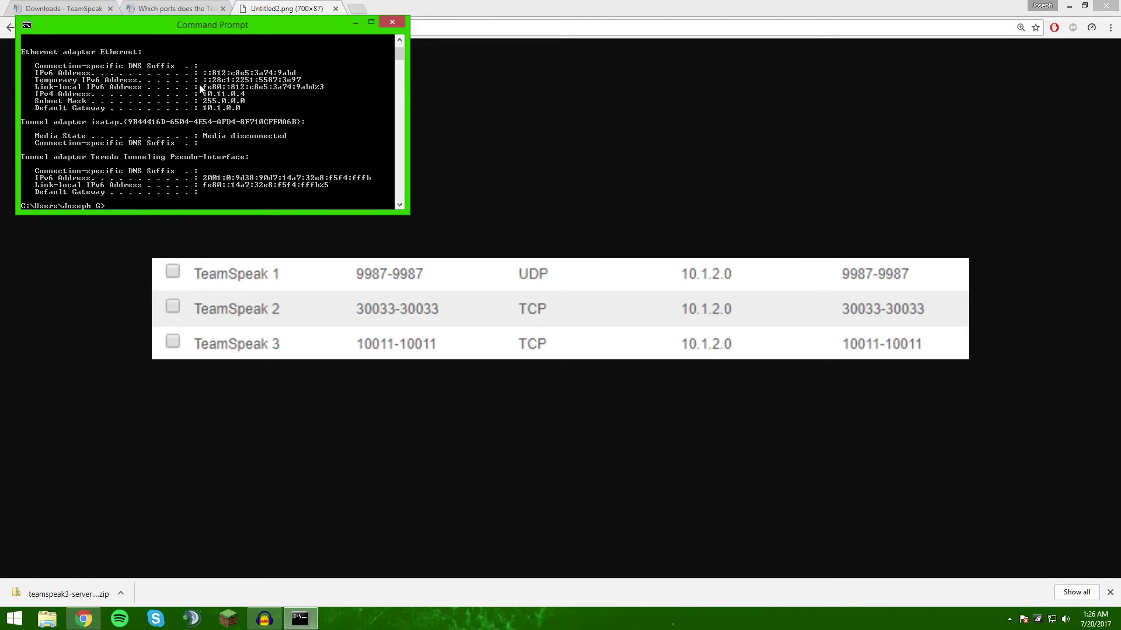
pyautogui.click(392, 22)
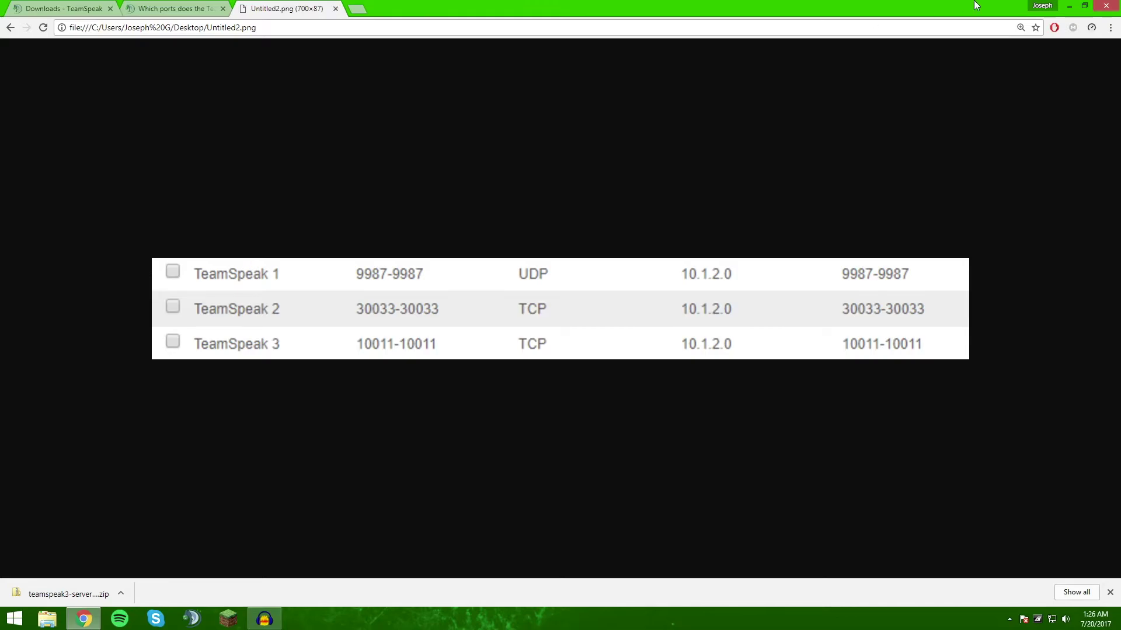
# Start ts3server from the teamspeak3-server_win64 desktop folder, close the folder, and check for the server among the hidden notification icons
pyautogui.click(1069, 6)
pyautogui.doubleClick(412, 79)
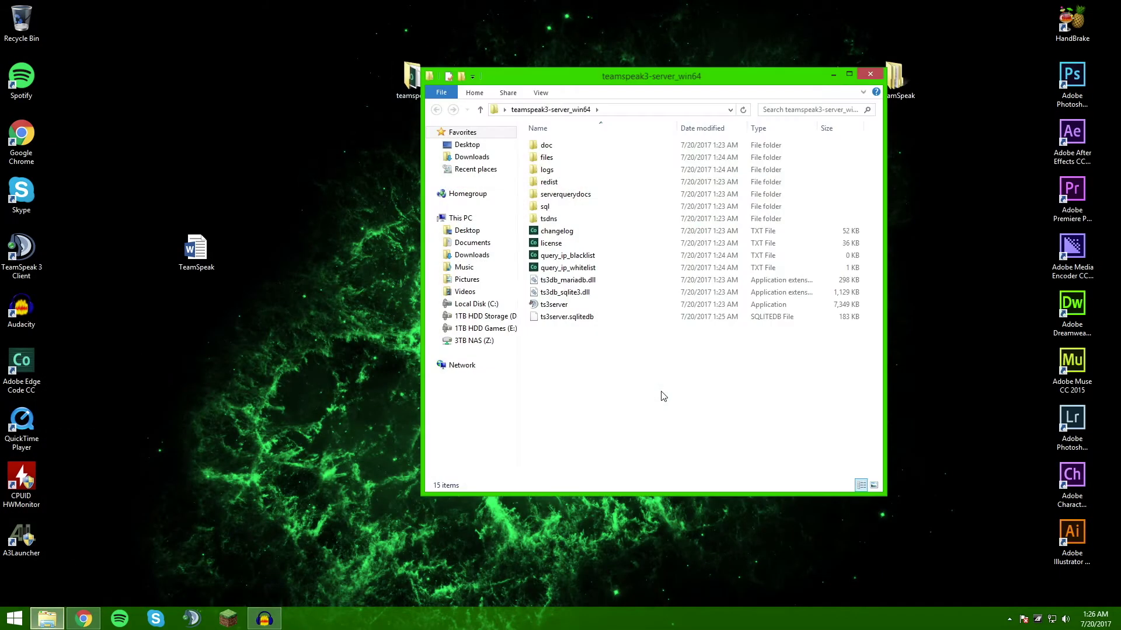
pyautogui.doubleClick(563, 310)
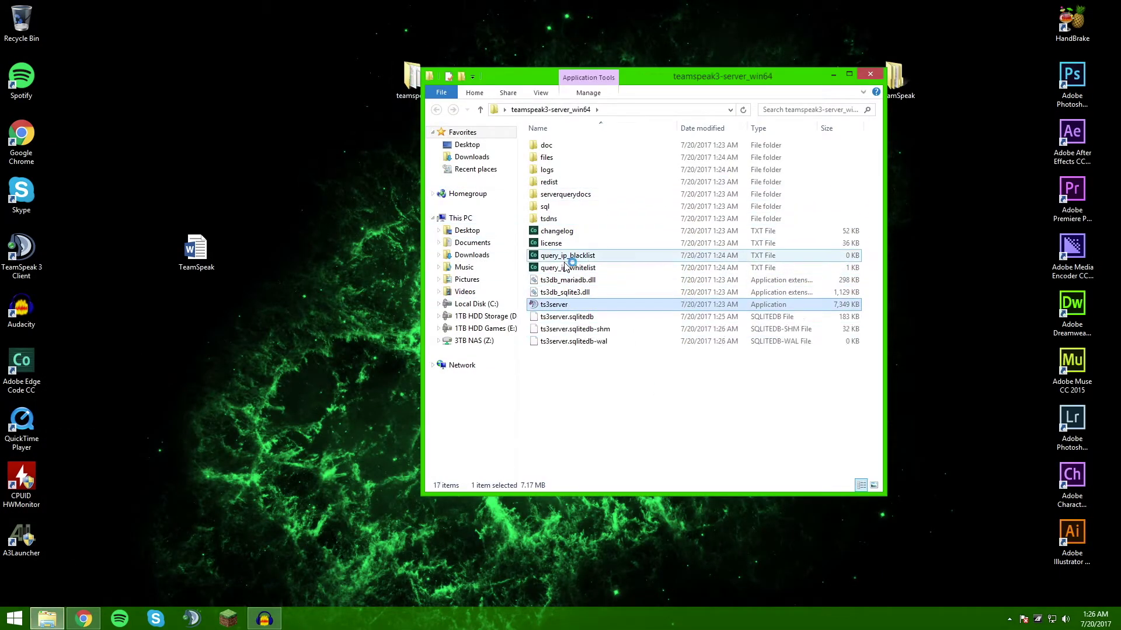
pyautogui.click(869, 74)
pyautogui.click(1009, 619)
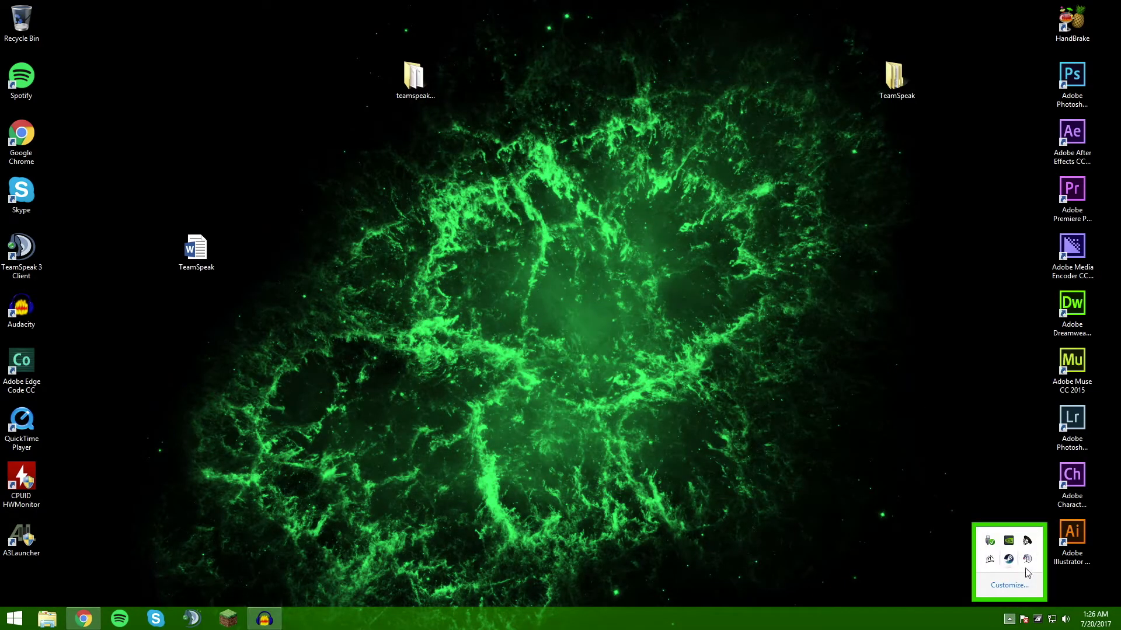
pyautogui.click(946, 503)
# Launch the TeamSpeak 3 Client and connect to the server at 127.0.0.1
pyautogui.doubleClick(21, 251)
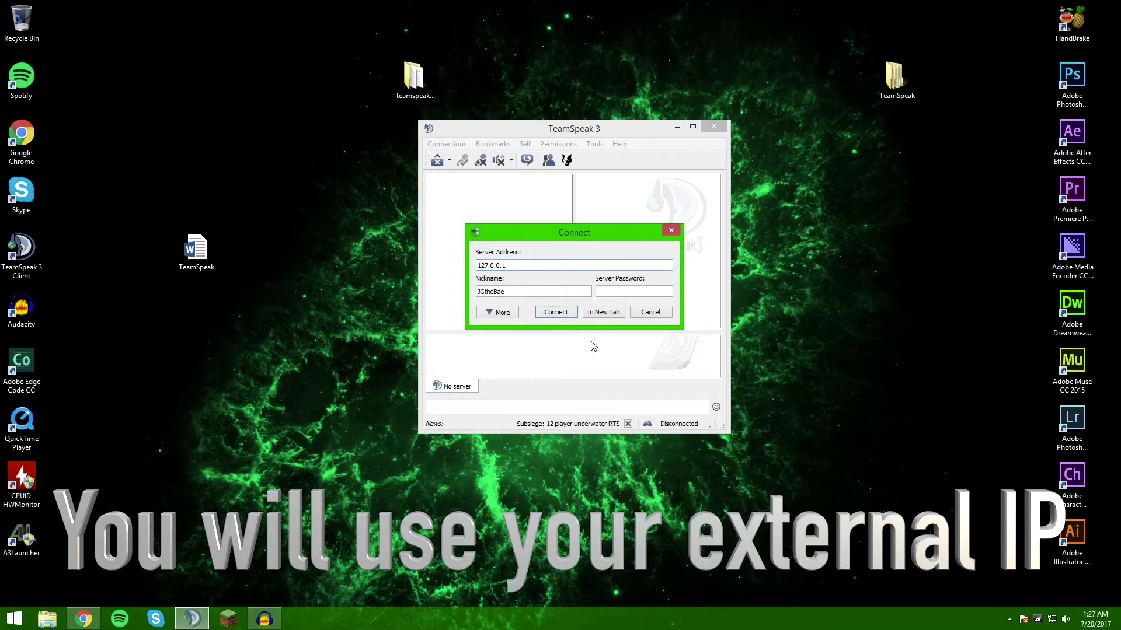
pyautogui.click(556, 312)
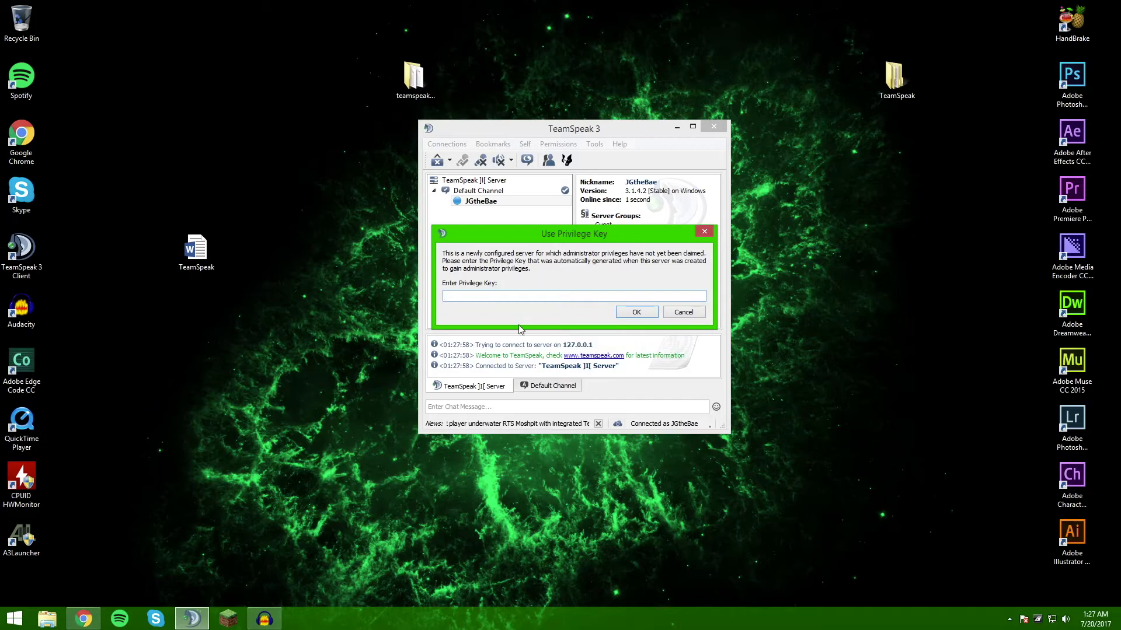
# Copy the privilege key from the TeamSpeak Word document into the Use Privilege Key prompt and submit it to claim server admin rights
pyautogui.moveTo(580, 238); pyautogui.dragTo(580, 232)
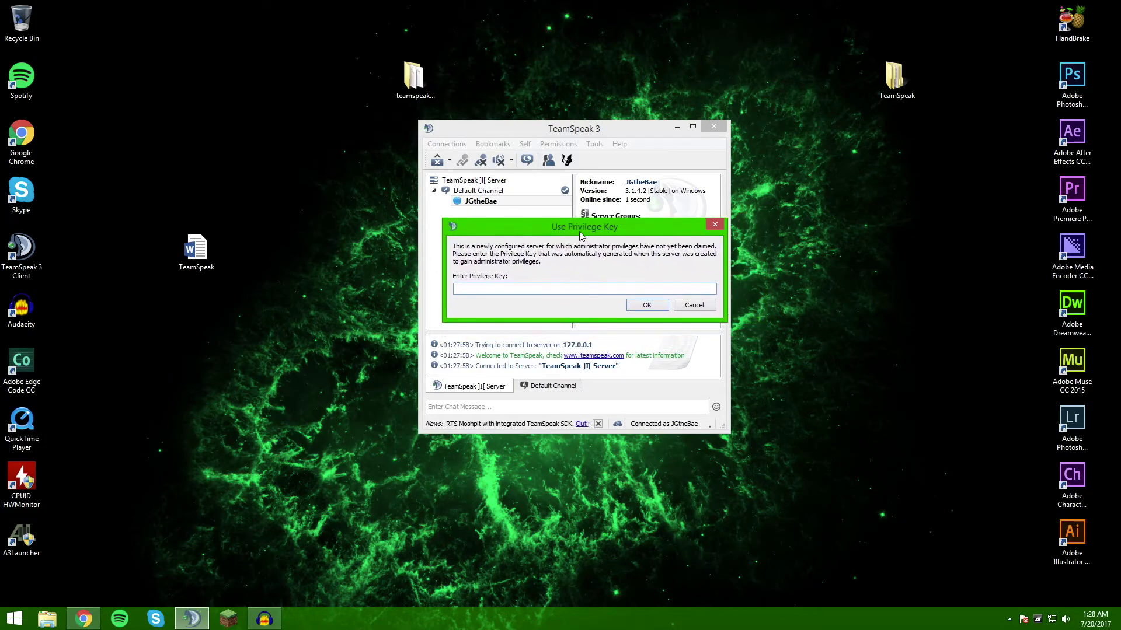
pyautogui.doubleClick(187, 251)
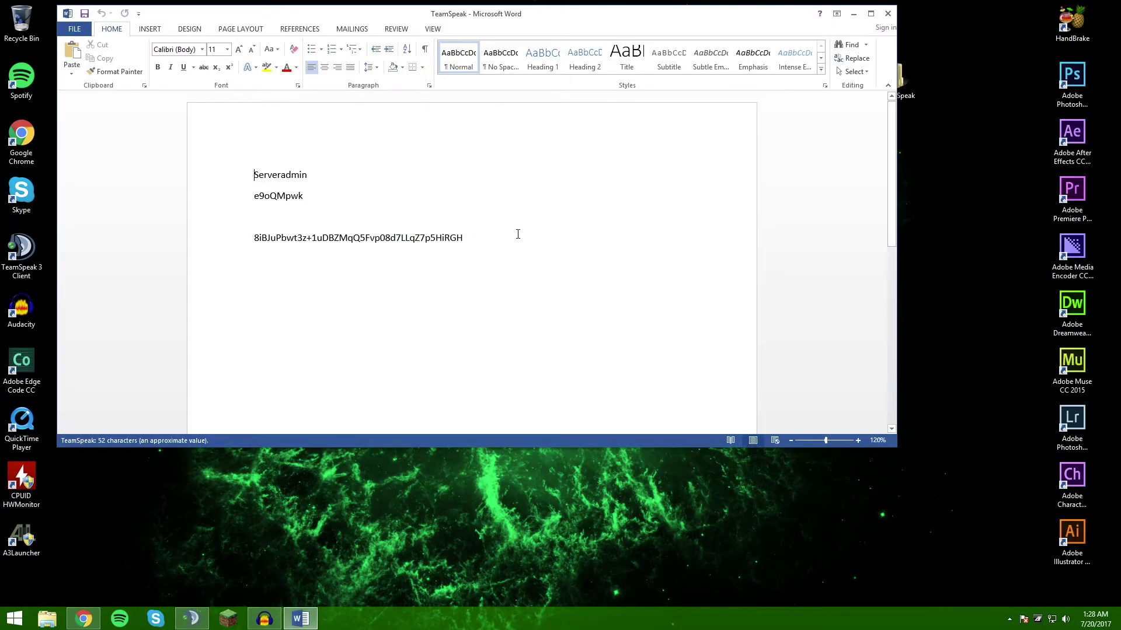
pyautogui.moveTo(473, 243); pyautogui.dragTo(265, 229)
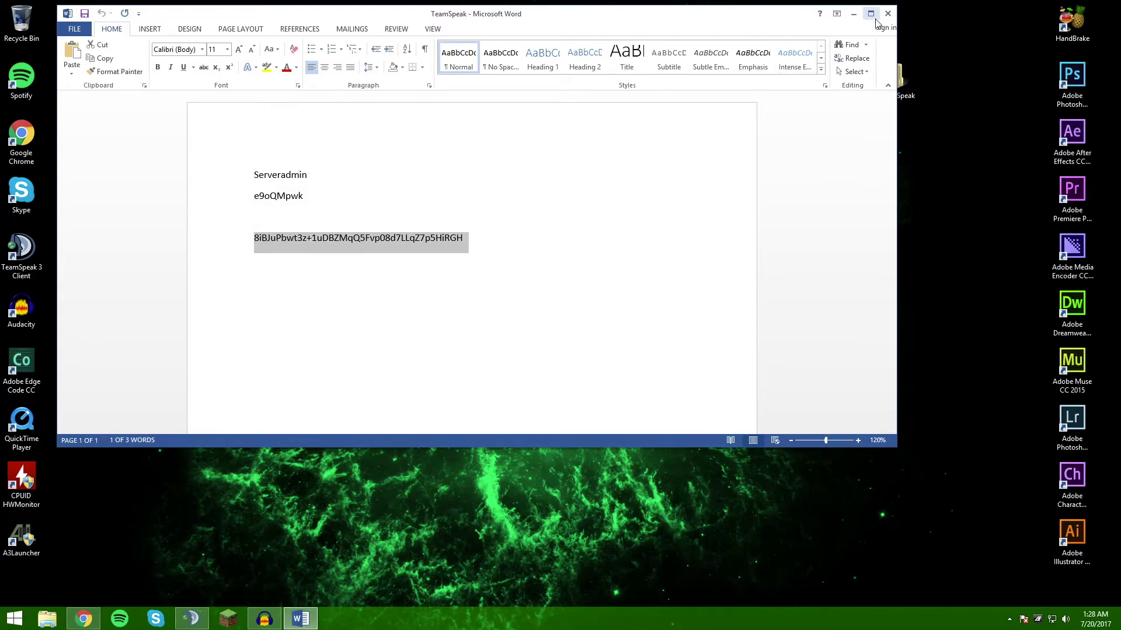
pyautogui.click(853, 13)
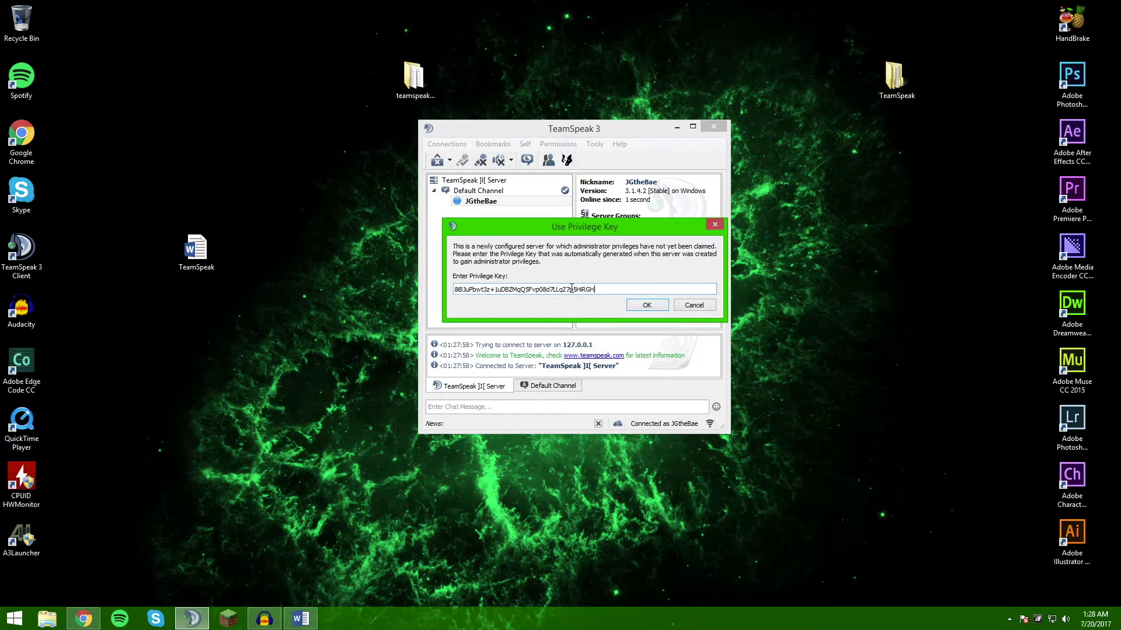
pyautogui.click(663, 307)
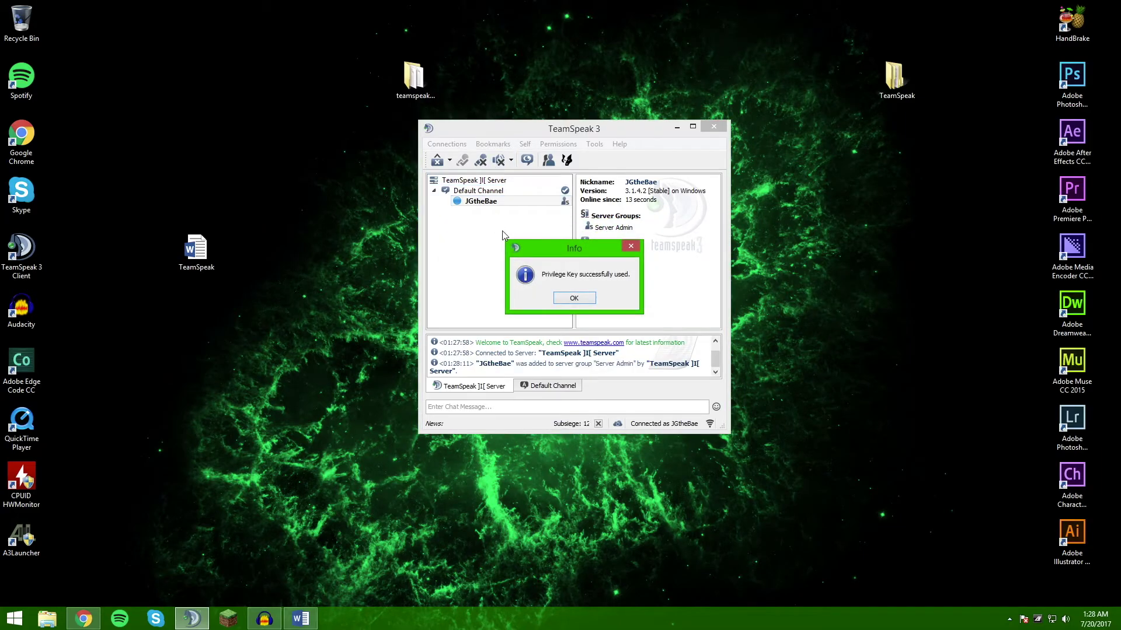
pyautogui.click(585, 298)
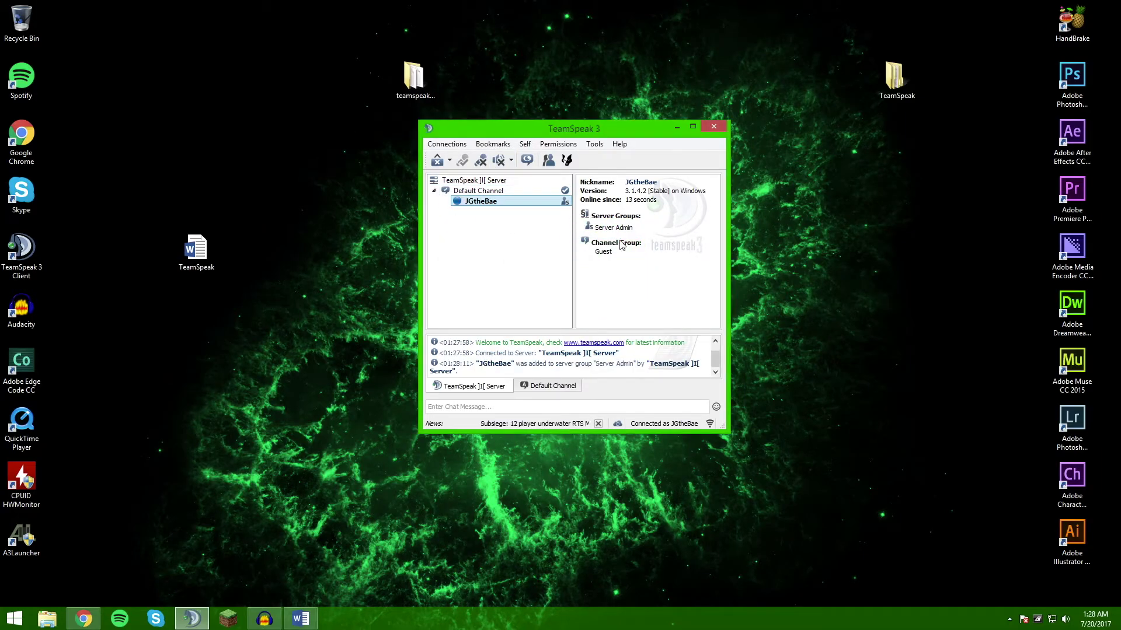
# Rename the virtual server to "My TS3 Server", apply the change, and maximize the TeamSpeak window
pyautogui.click(482, 180)
pyautogui.rightClick(482, 181)
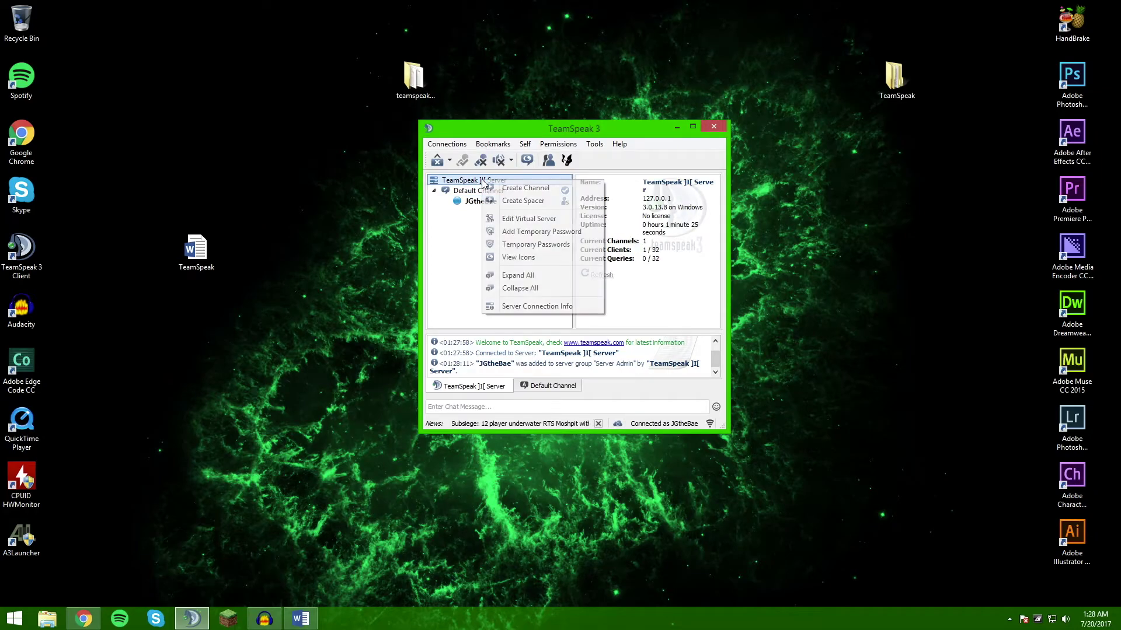
pyautogui.click(540, 218)
pyautogui.moveTo(565, 238); pyautogui.dragTo(450, 234)
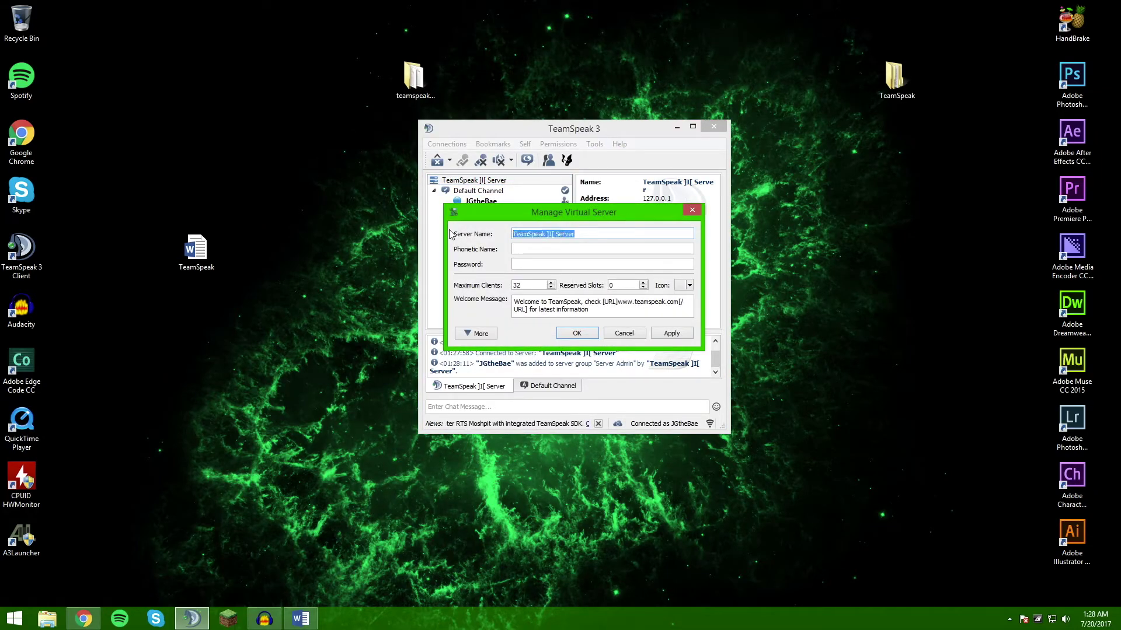
pyautogui.write('My TS3')
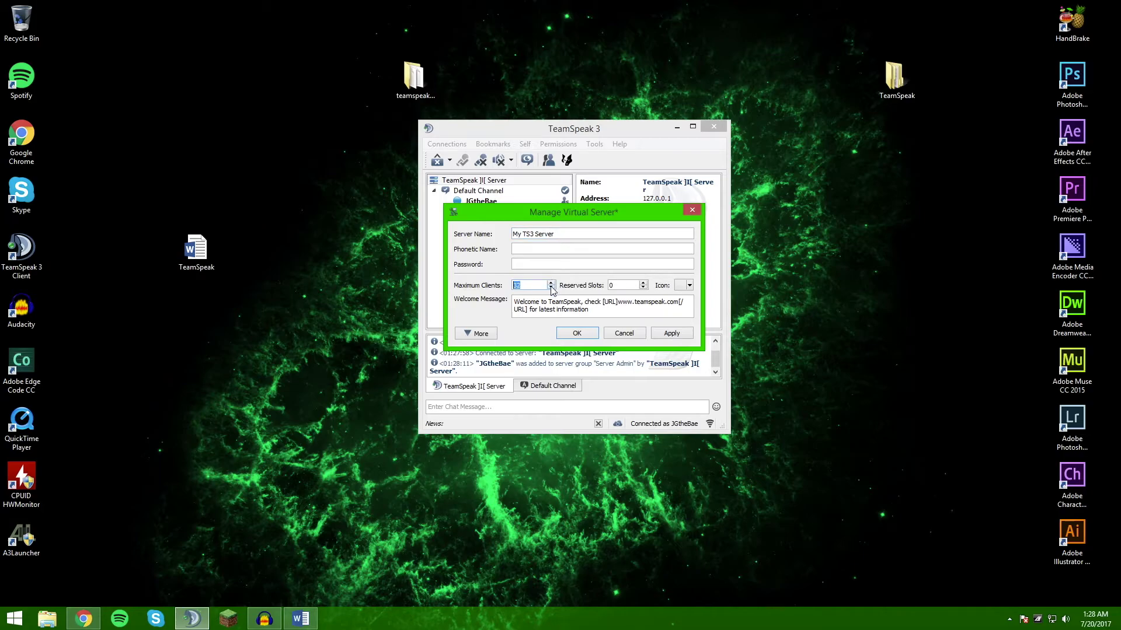
pyautogui.click(671, 333)
pyautogui.click(692, 209)
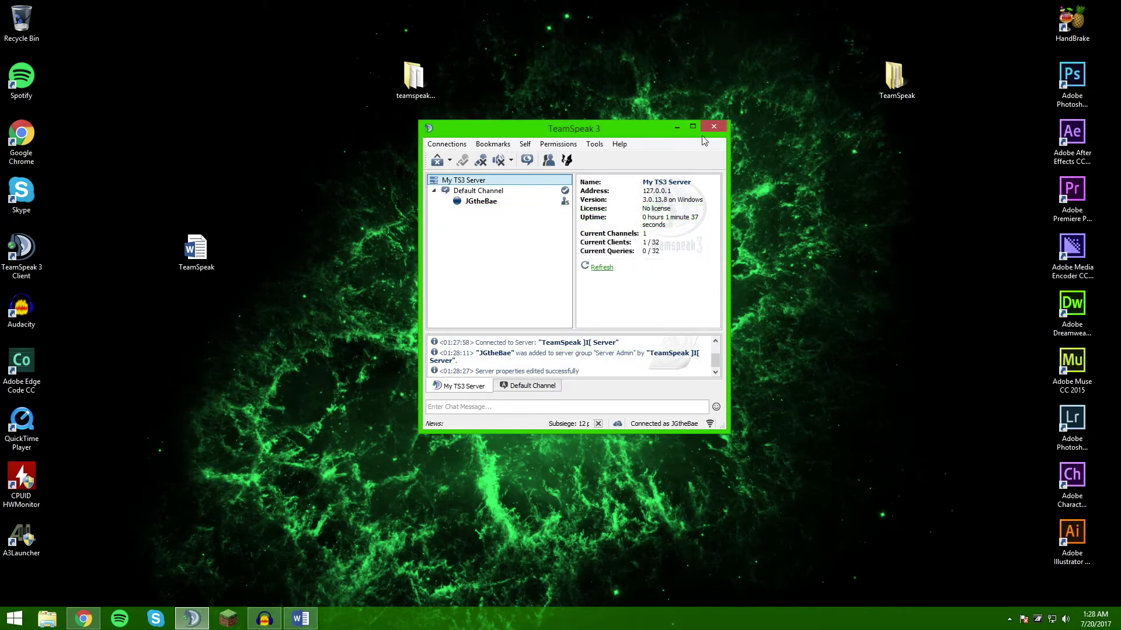
pyautogui.click(696, 128)
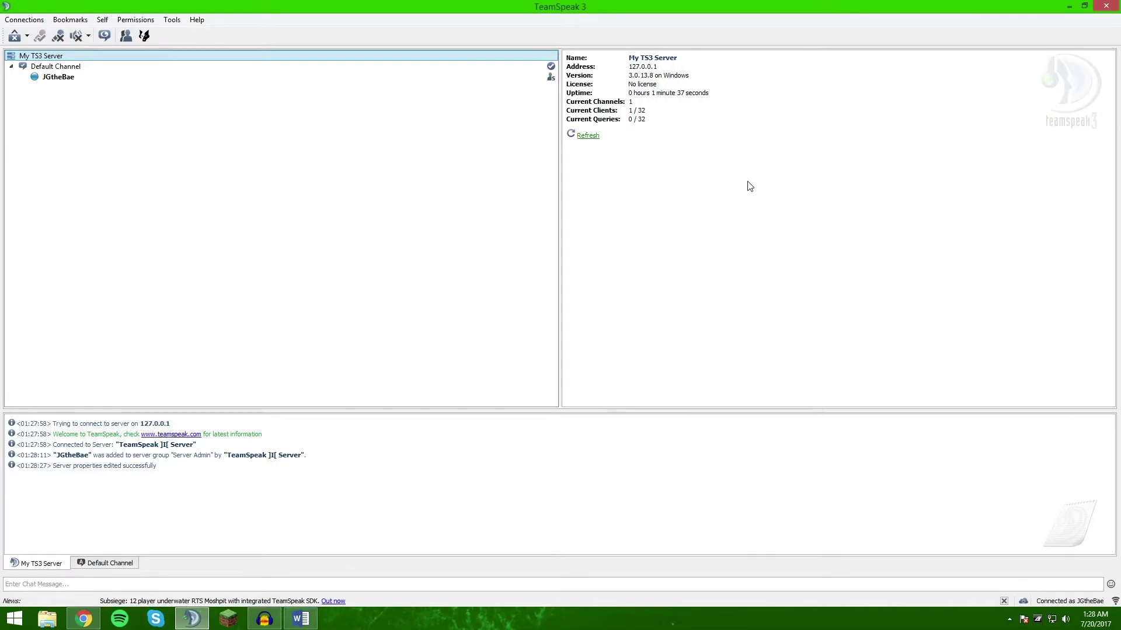
# Try to raise the virtual server's maximum clients to 35
pyautogui.rightClick(53, 56)
pyautogui.click(100, 94)
pyautogui.click(537, 310)
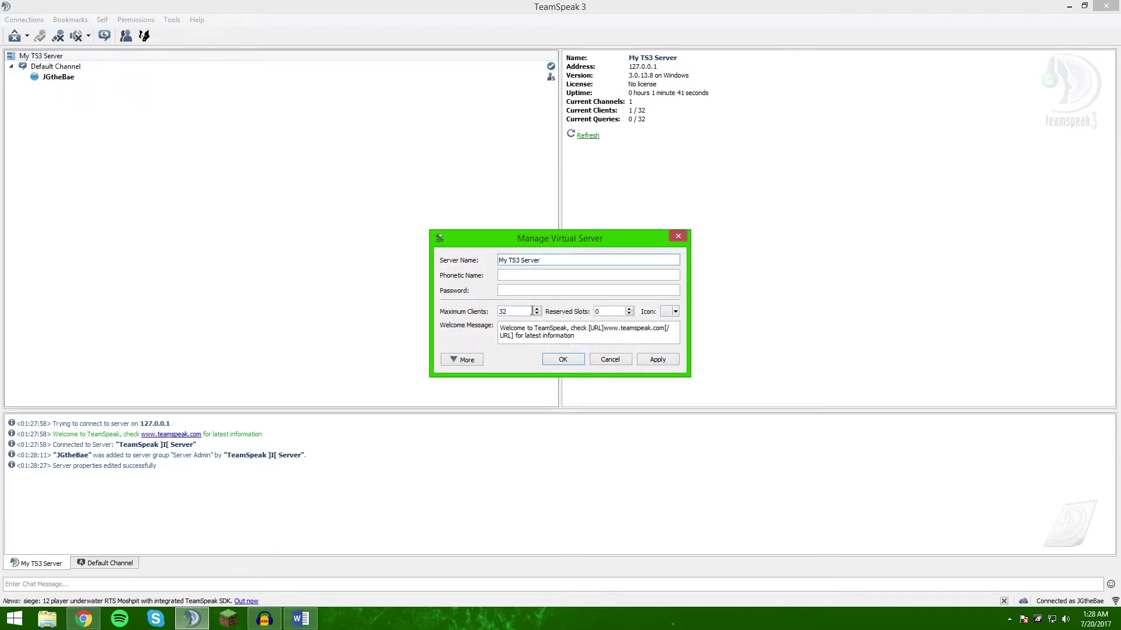
pyautogui.click(537, 310)
pyautogui.click(537, 310)
pyautogui.click(658, 359)
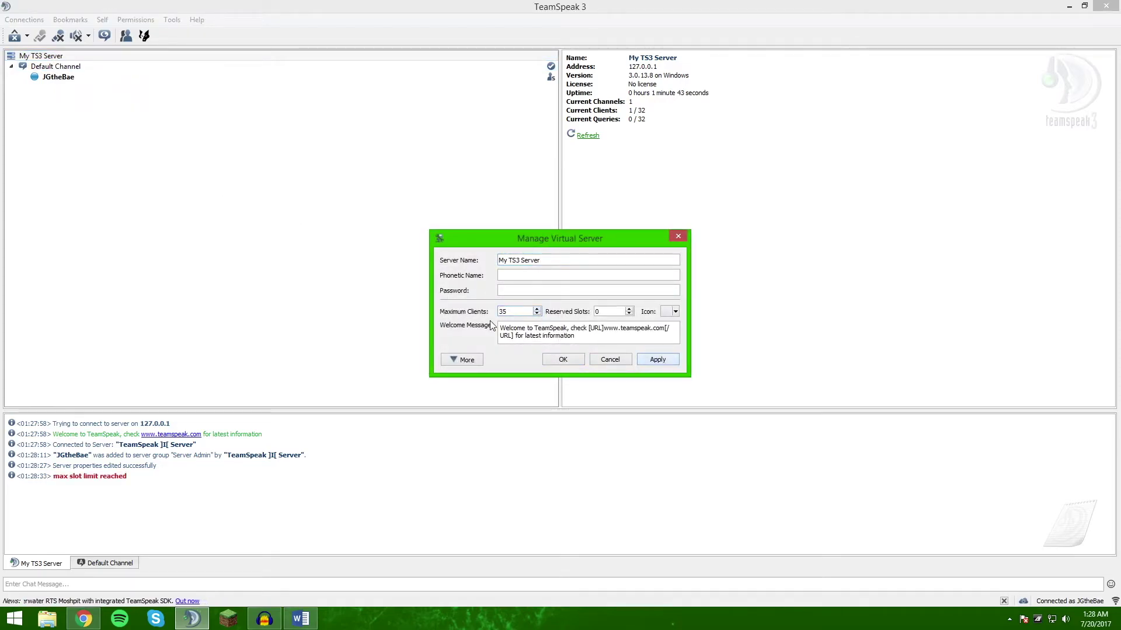
pyautogui.click(575, 359)
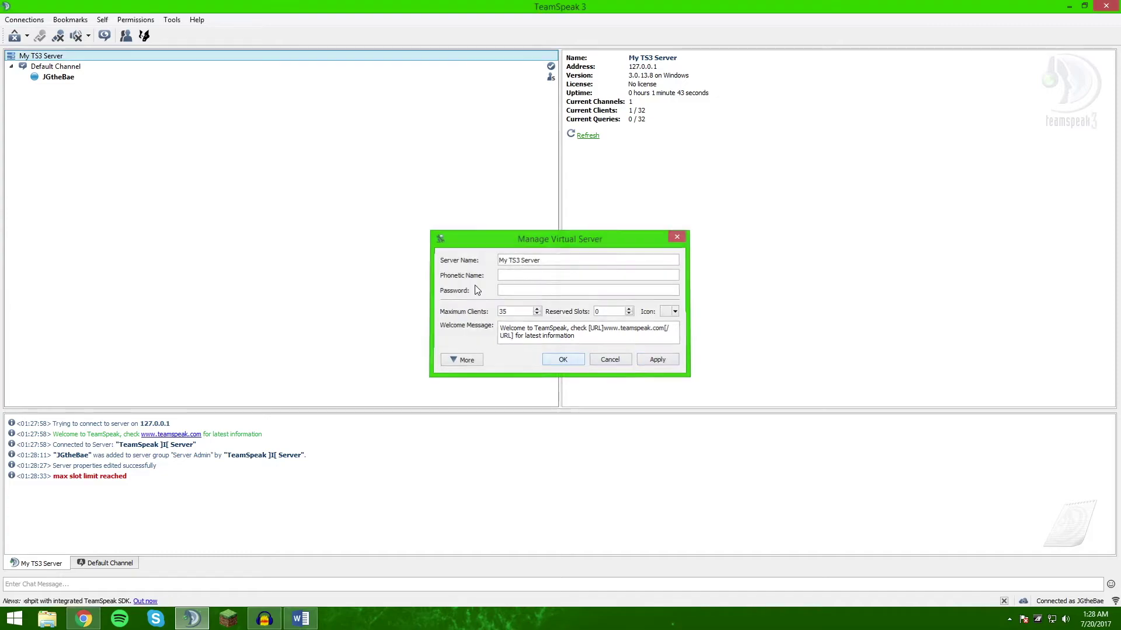
# Reopen the virtual server's settings to check the maximum clients value, and close them
pyautogui.rightClick(43, 57)
pyautogui.click(81, 97)
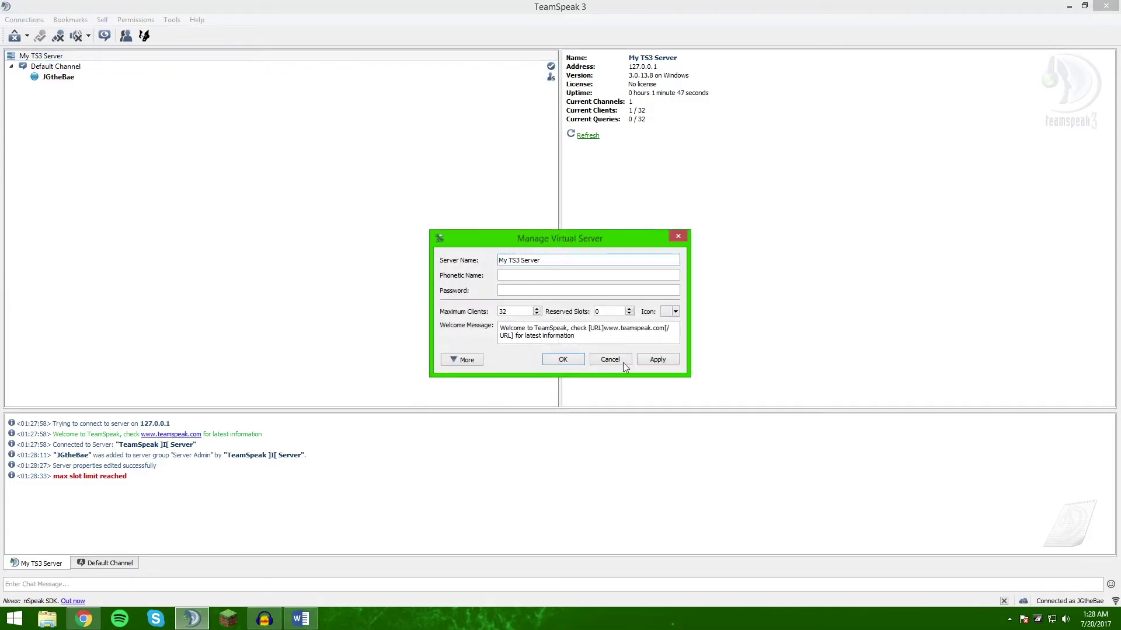
pyautogui.click(562, 360)
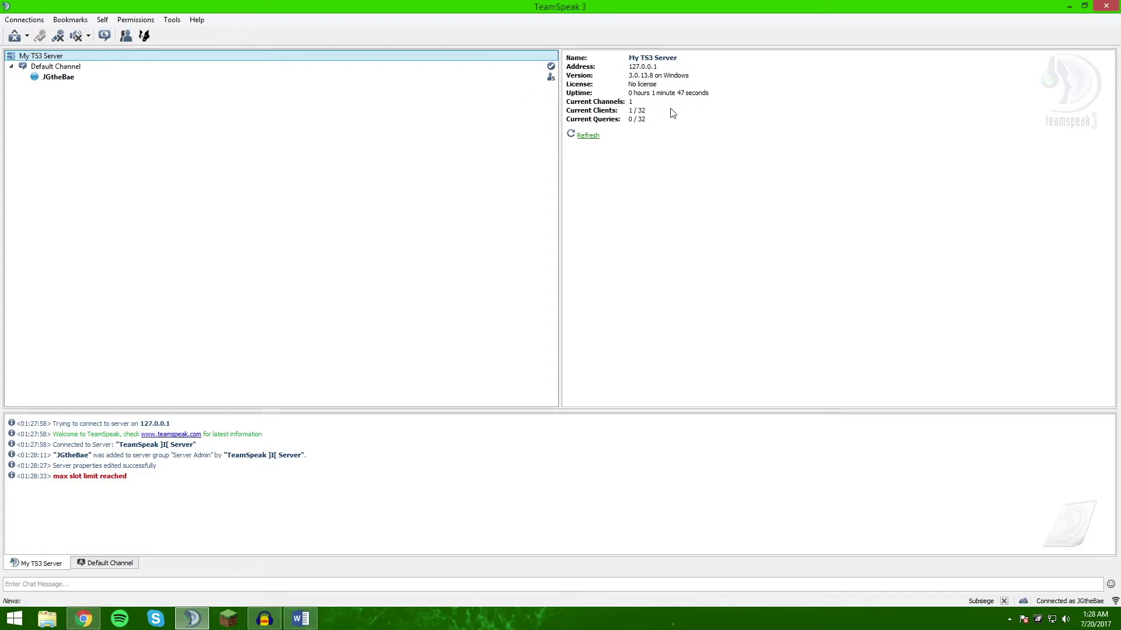
# Edit the Default Channel's audio settings, setting the quality to 10 and the codec to Opus Music
pyautogui.moveTo(650, 80)
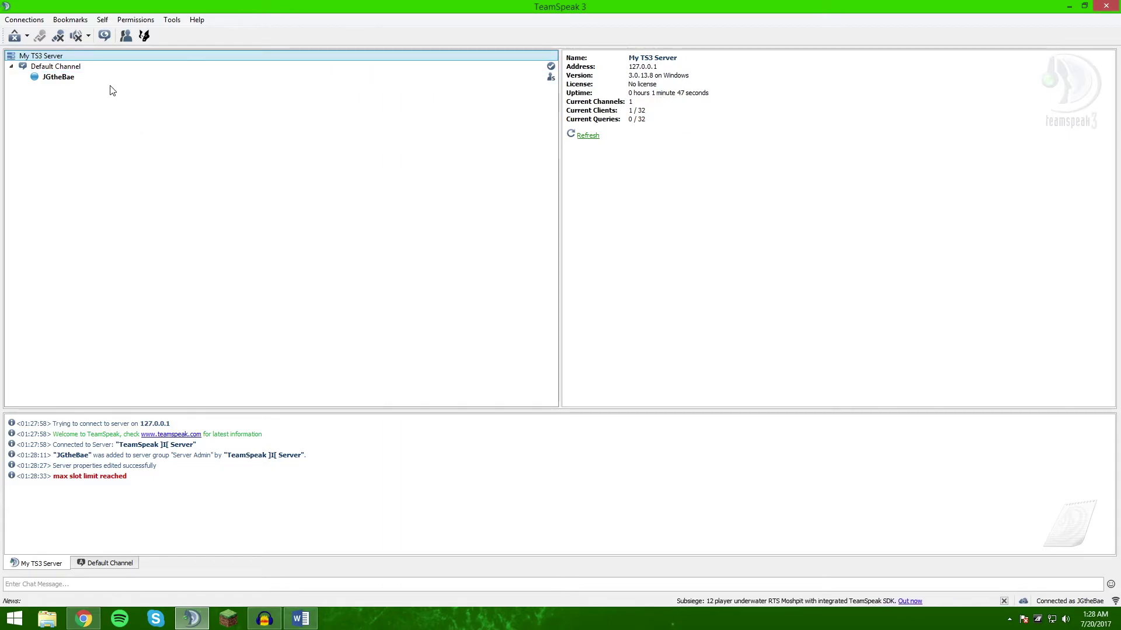
pyautogui.rightClick(38, 64)
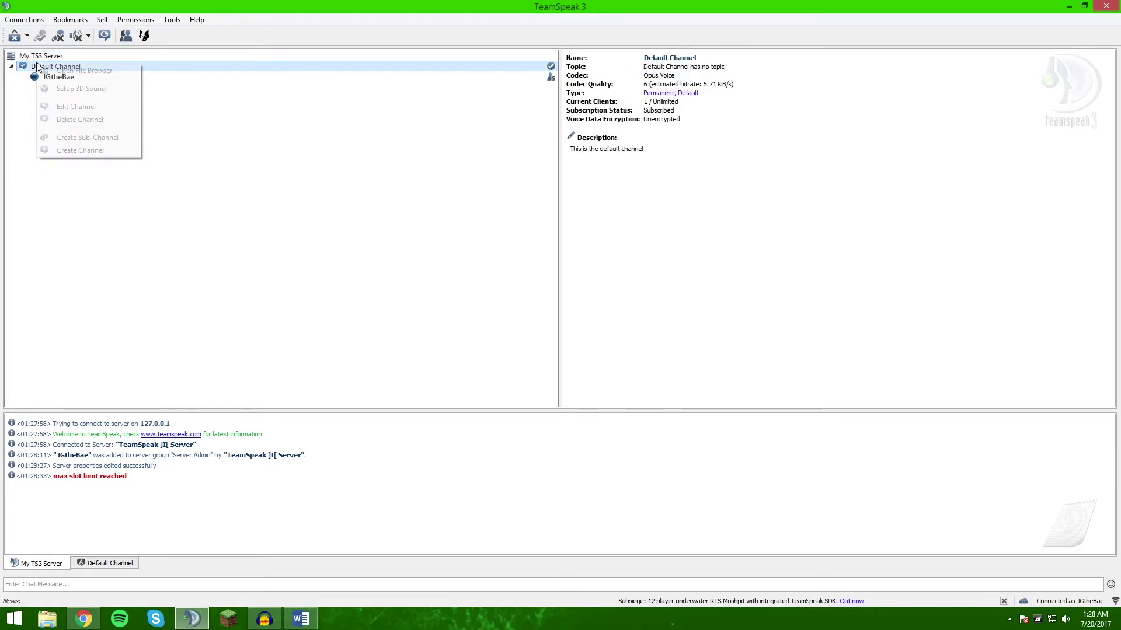
pyautogui.click(76, 107)
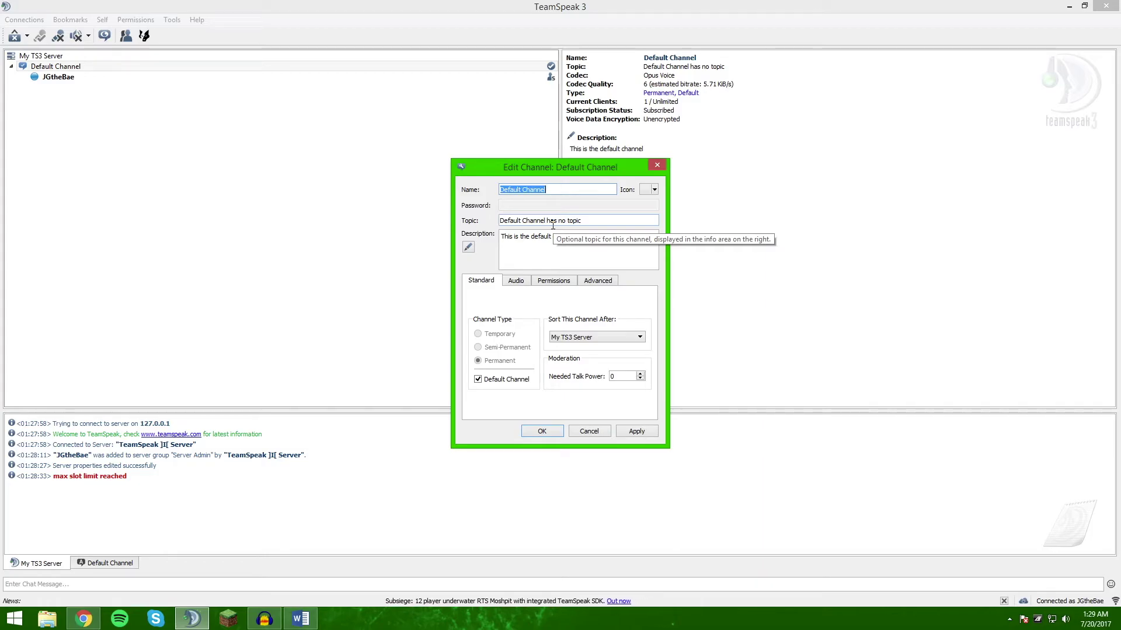
pyautogui.click(516, 280)
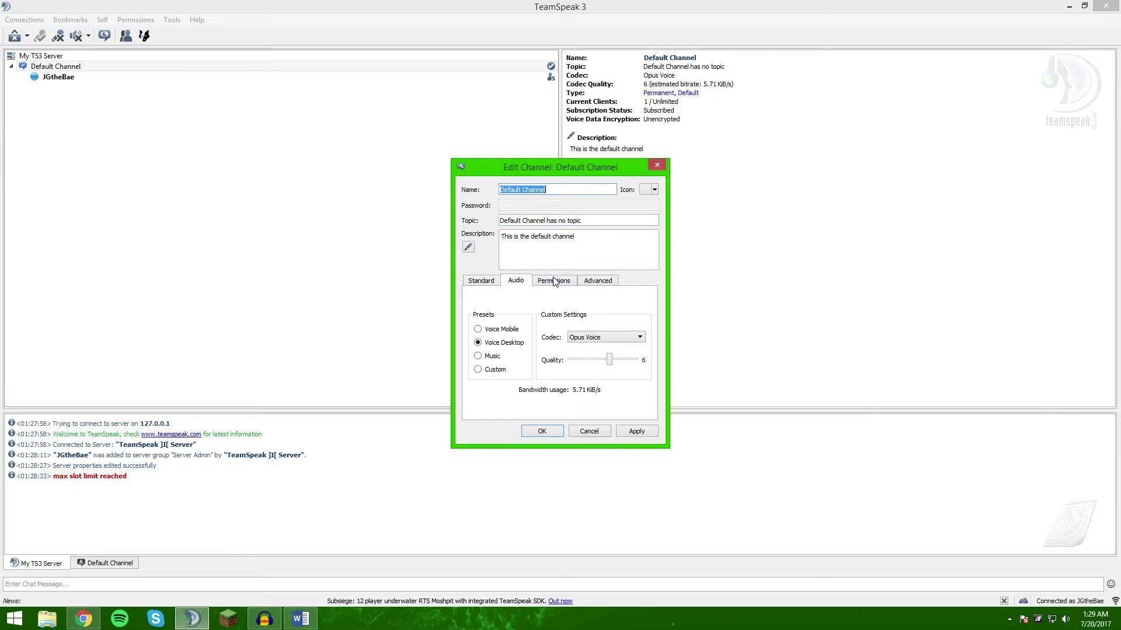
pyautogui.moveTo(610, 359); pyautogui.dragTo(634, 359)
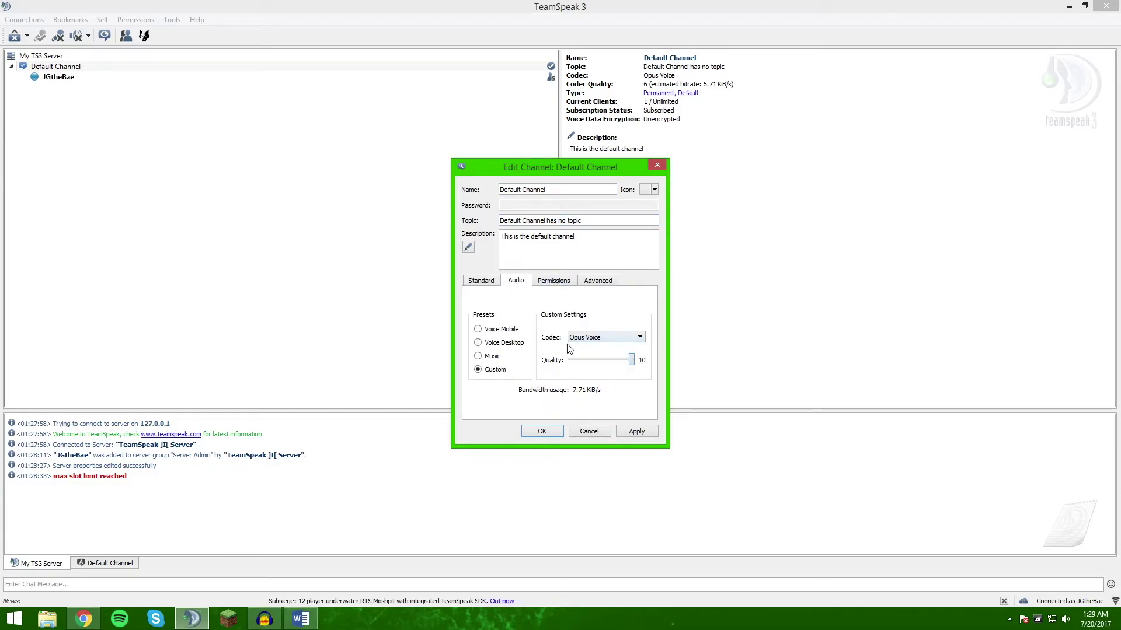
pyautogui.click(629, 344)
pyautogui.click(619, 389)
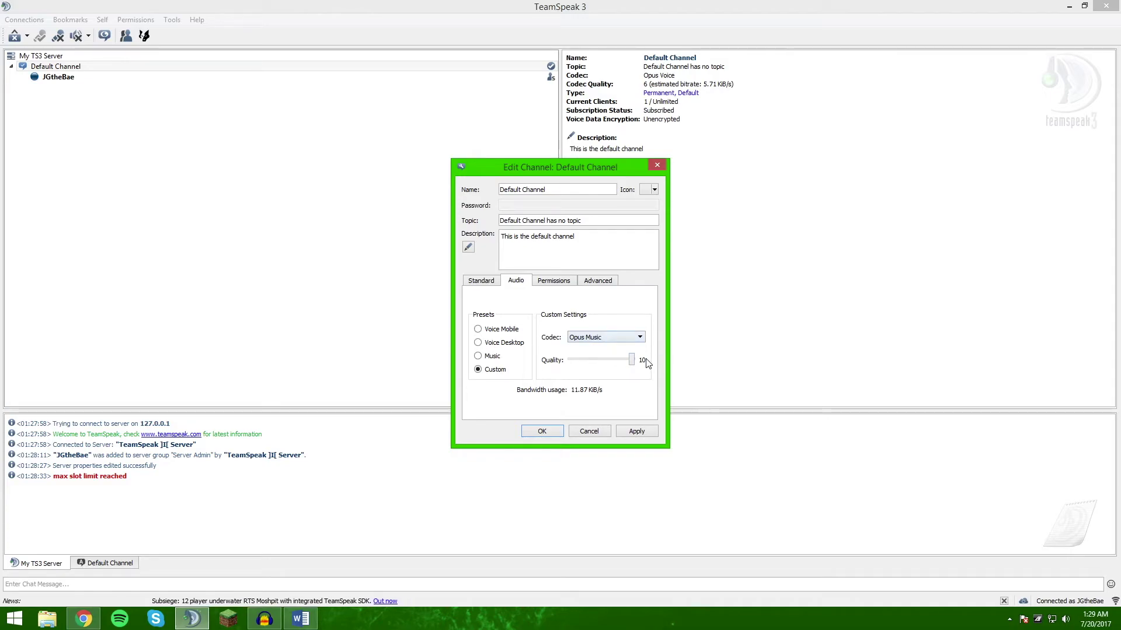
# Review the Default Channel's permissions and advanced settings, apply the channel changes, and close the channel editor
pyautogui.hotkey('ctrl', 'Tab')
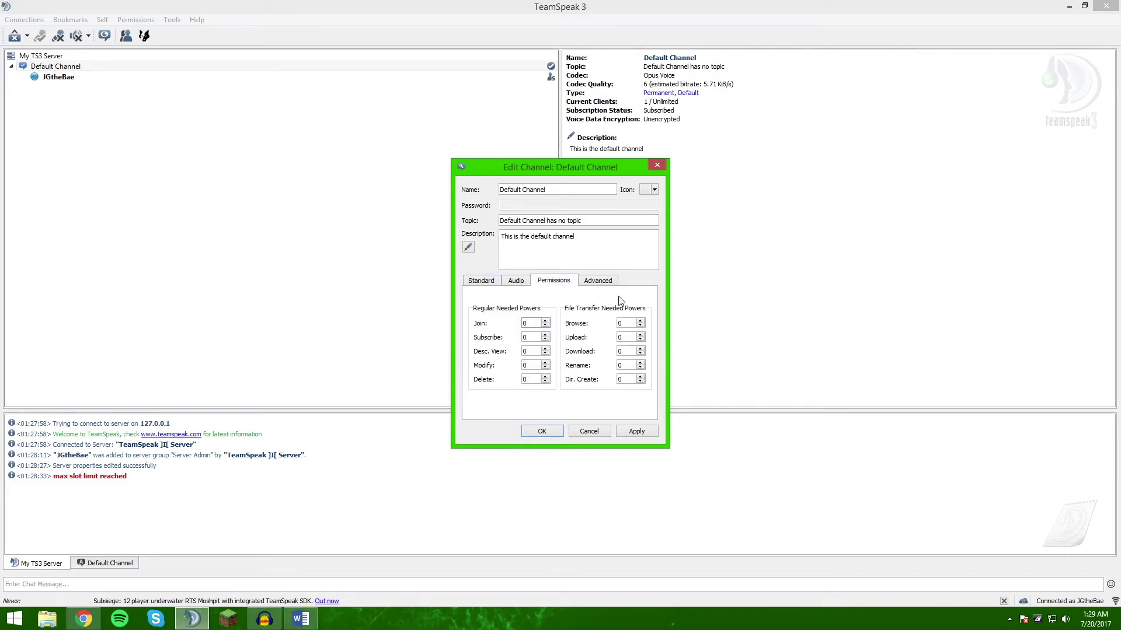
pyautogui.hotkey('ctrl', 'Tab')
pyautogui.click(636, 431)
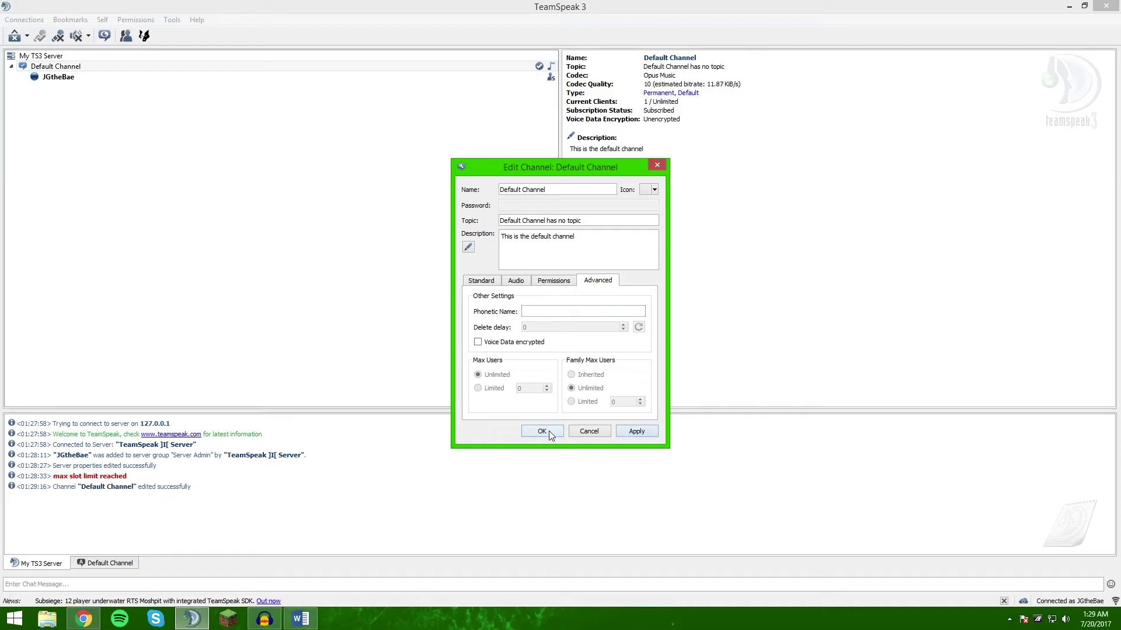
pyautogui.click(542, 430)
# Connect to the bookmarked Optimum Vision Gaming server
pyautogui.click(136, 19)
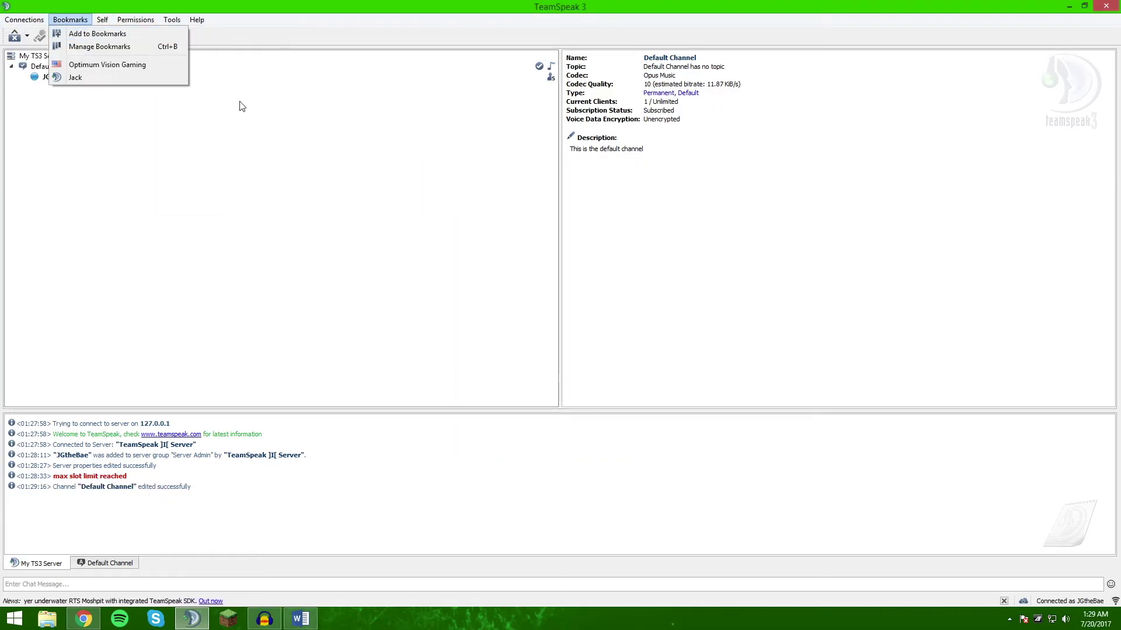
pyautogui.click(471, 83)
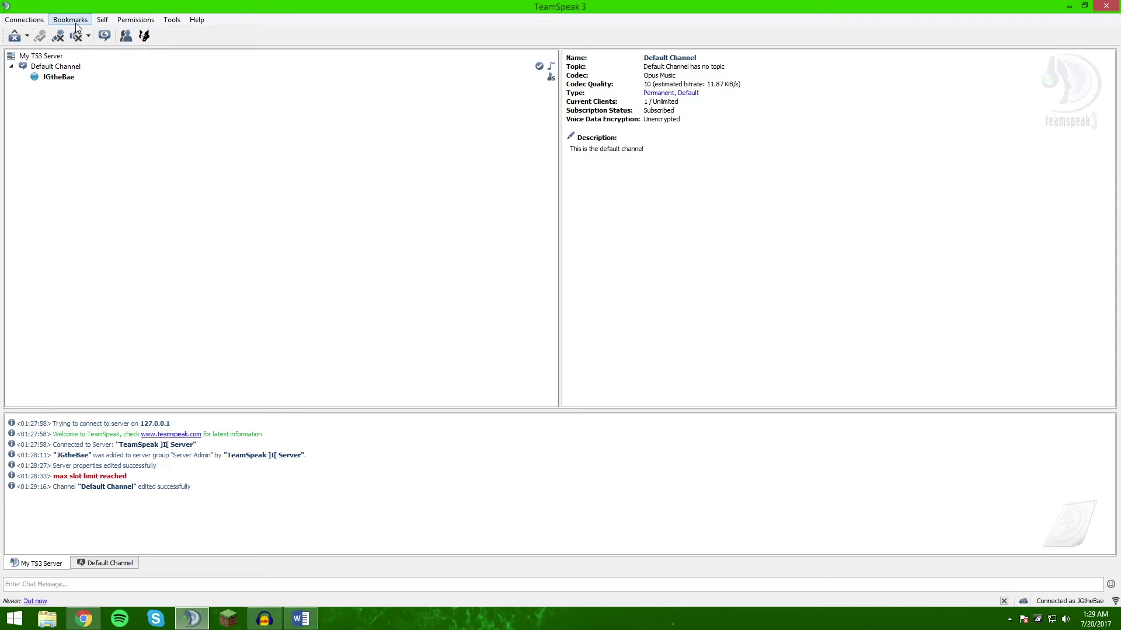
pyautogui.click(102, 19)
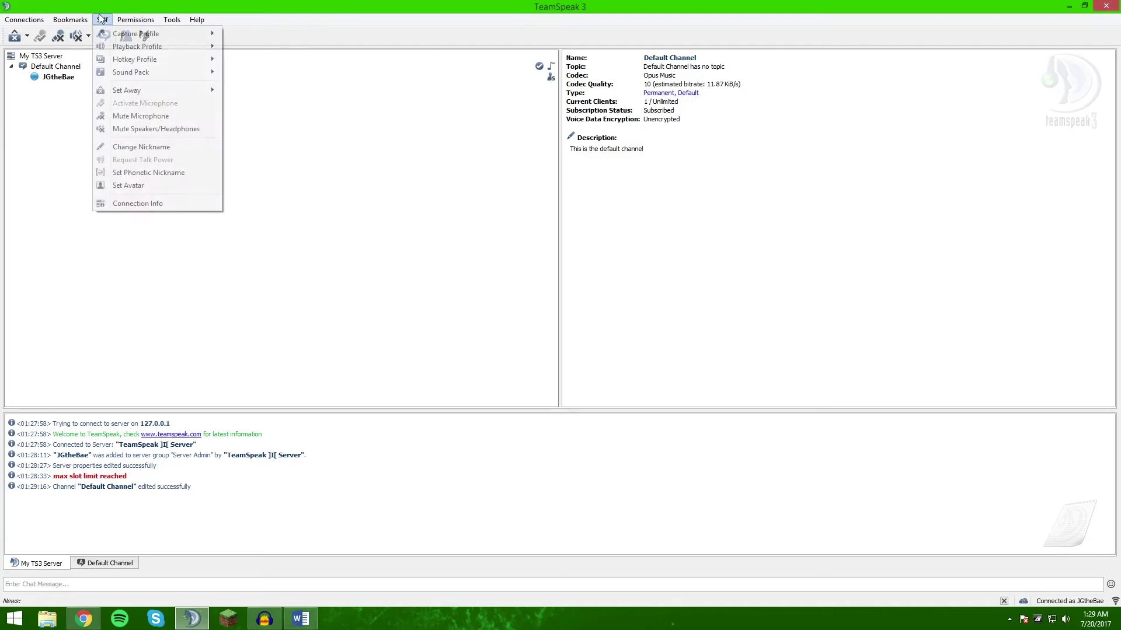
pyautogui.click(93, 66)
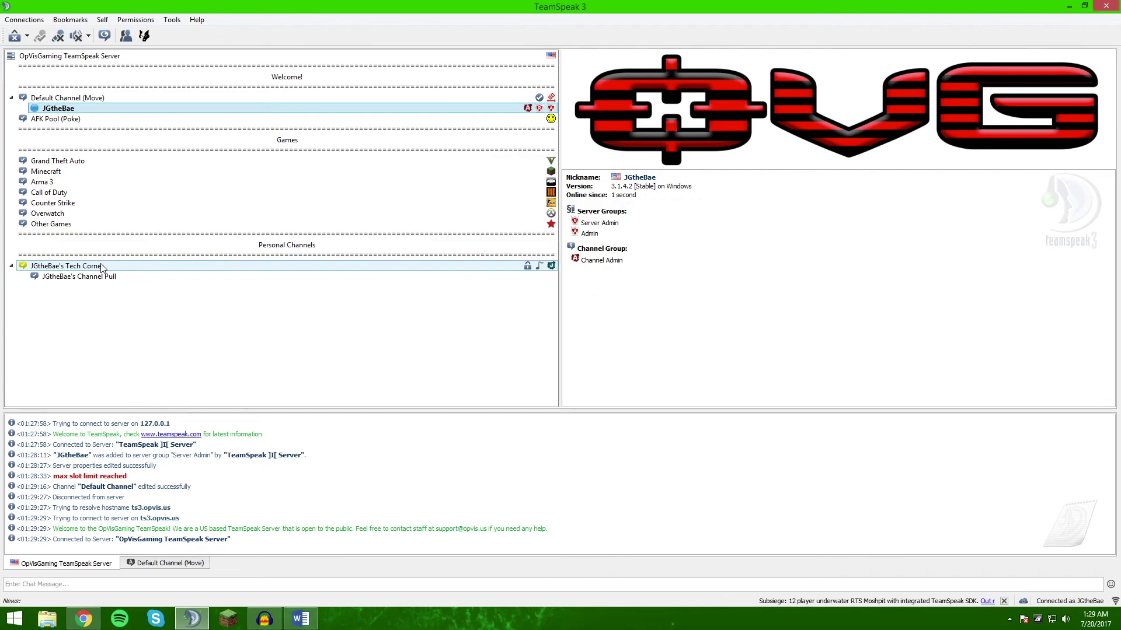
# Examine the details of the Grand Theft Auto channel, the AFK Pool (Poke) channel and the OpVisGaming server, and disconnect from it
pyautogui.click(82, 162)
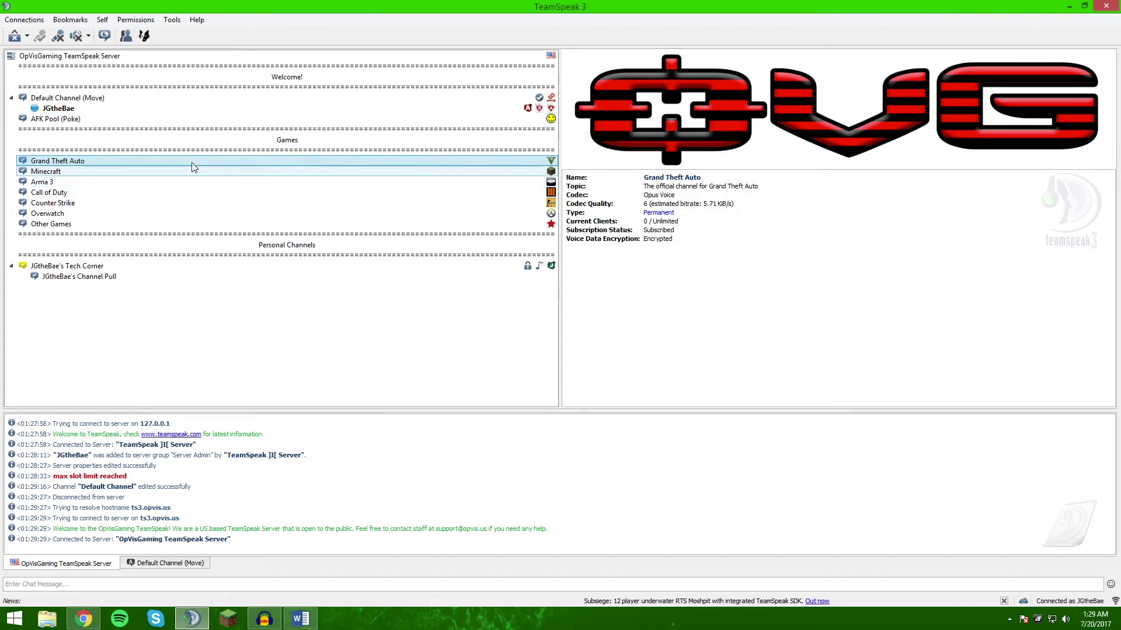
pyautogui.click(201, 118)
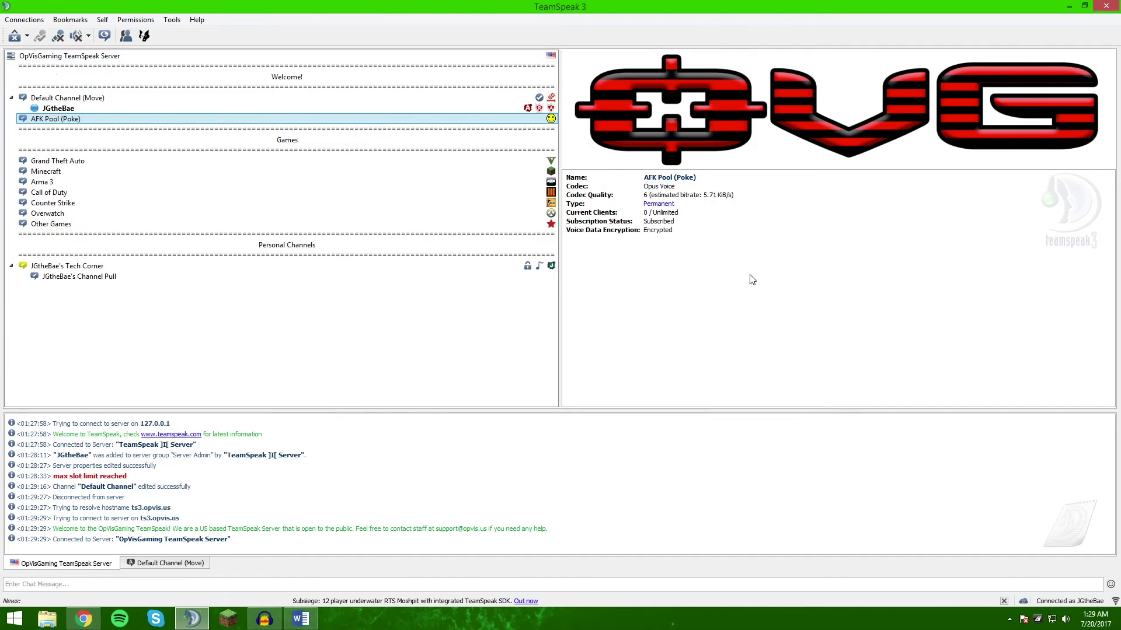
pyautogui.click(351, 57)
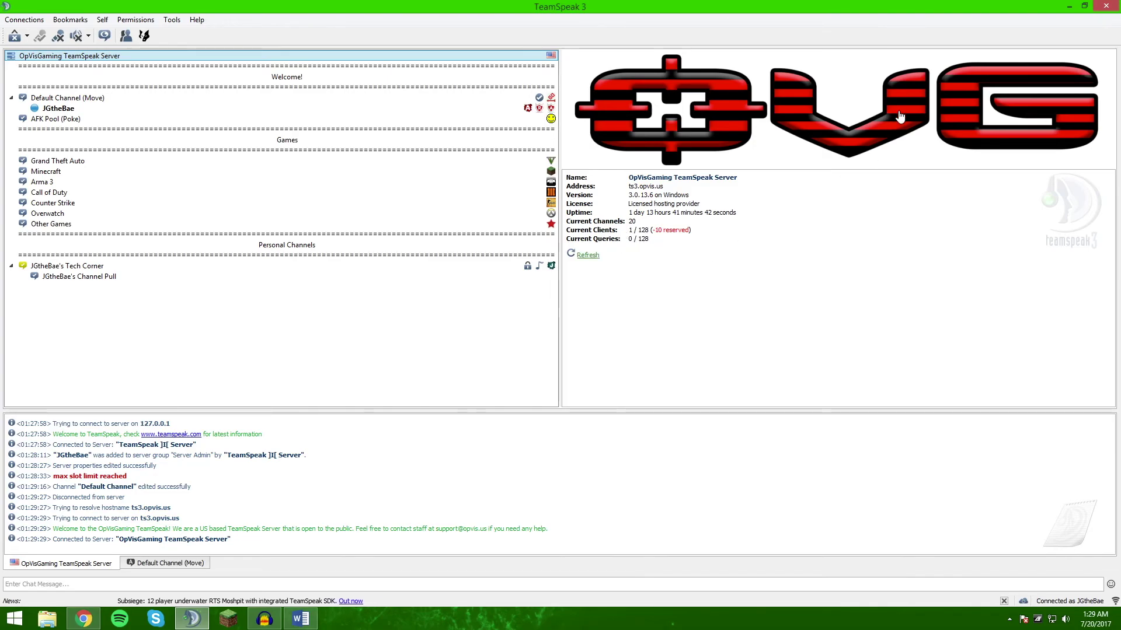
pyautogui.hotkey('alt', 'F4')
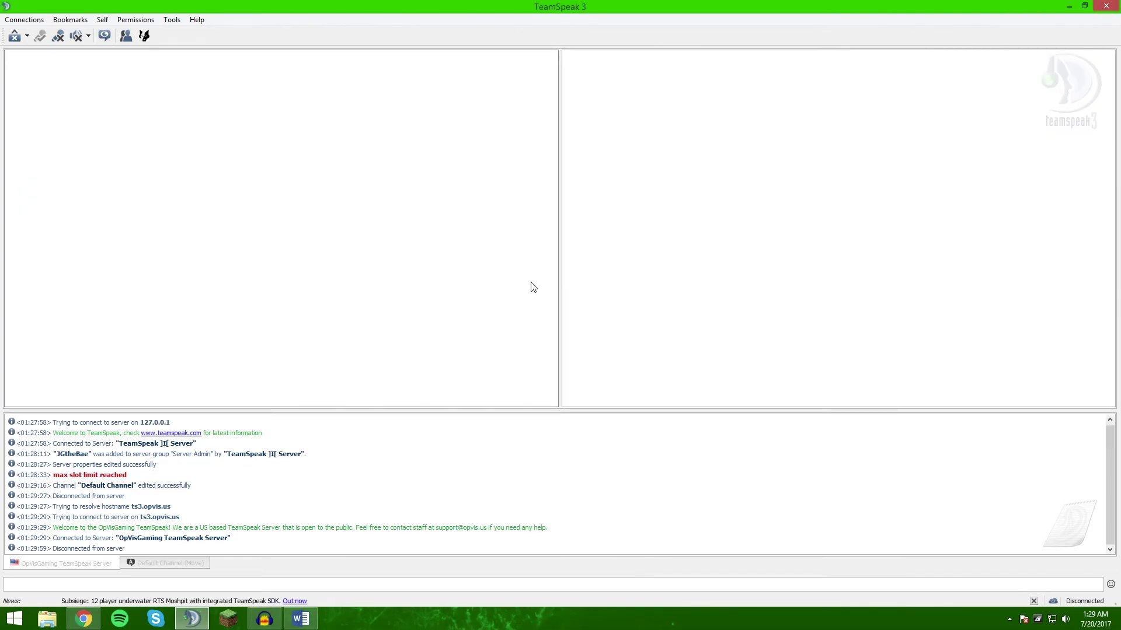